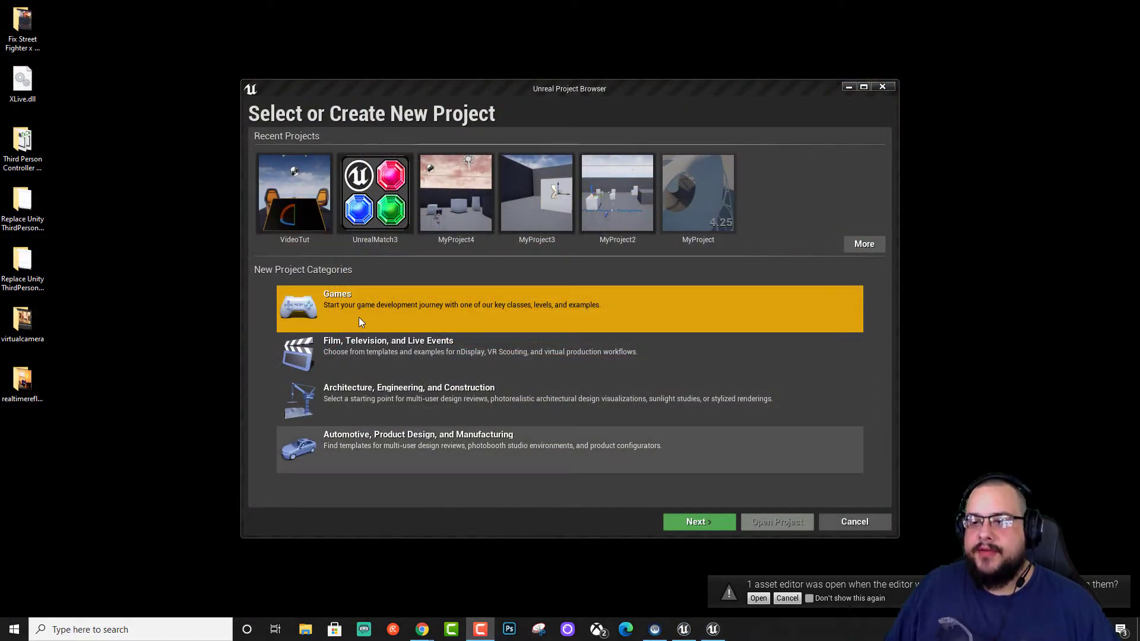
# Step: Create a new Blank-template Blueprint project named VideoScreens
pyautogui.click(706, 522)
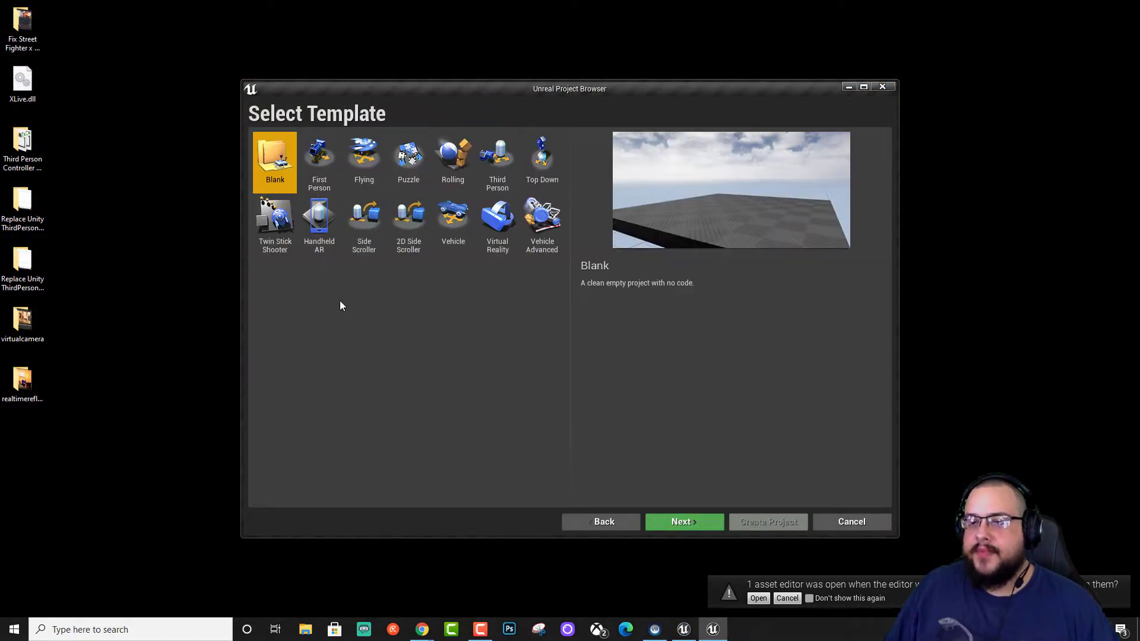
pyautogui.click(686, 528)
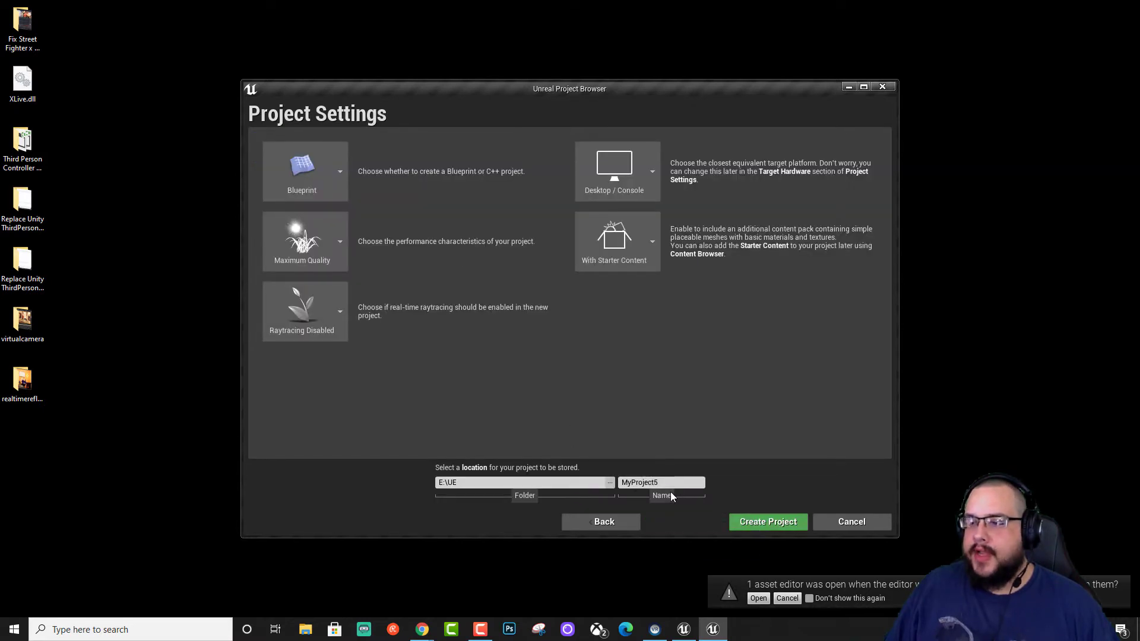
pyautogui.write('Video')
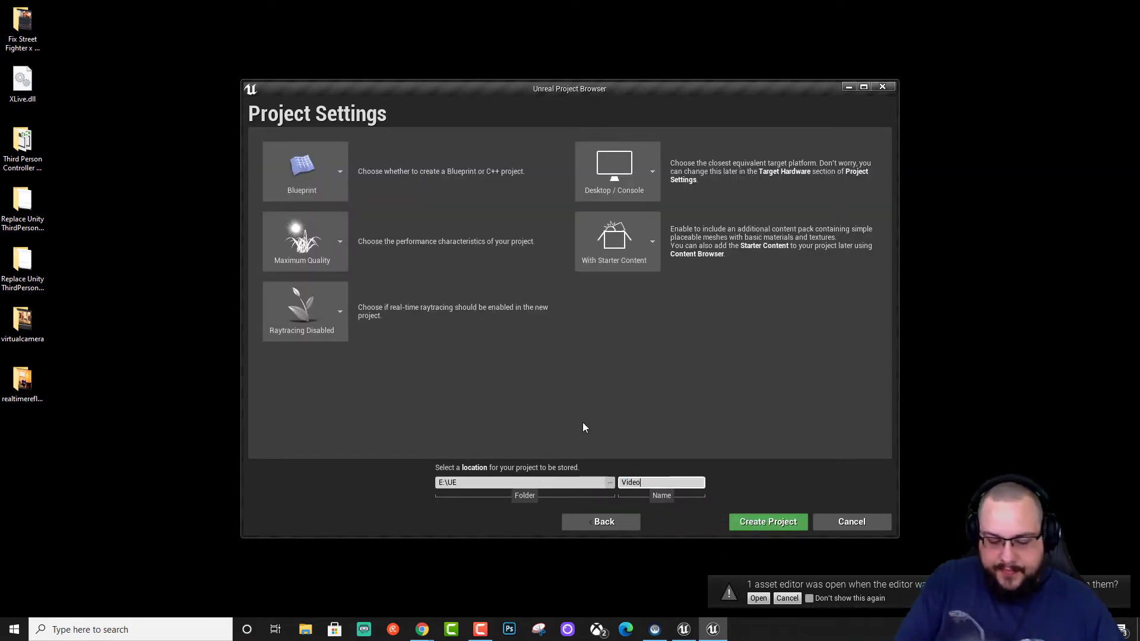
pyautogui.write('Screens')
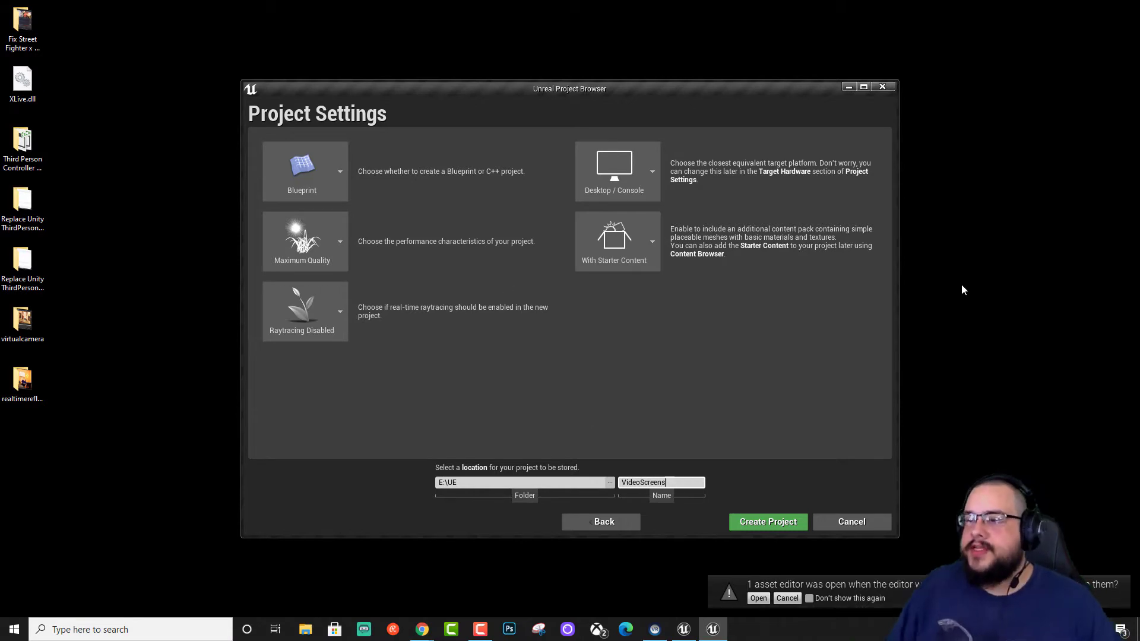
pyautogui.click(760, 528)
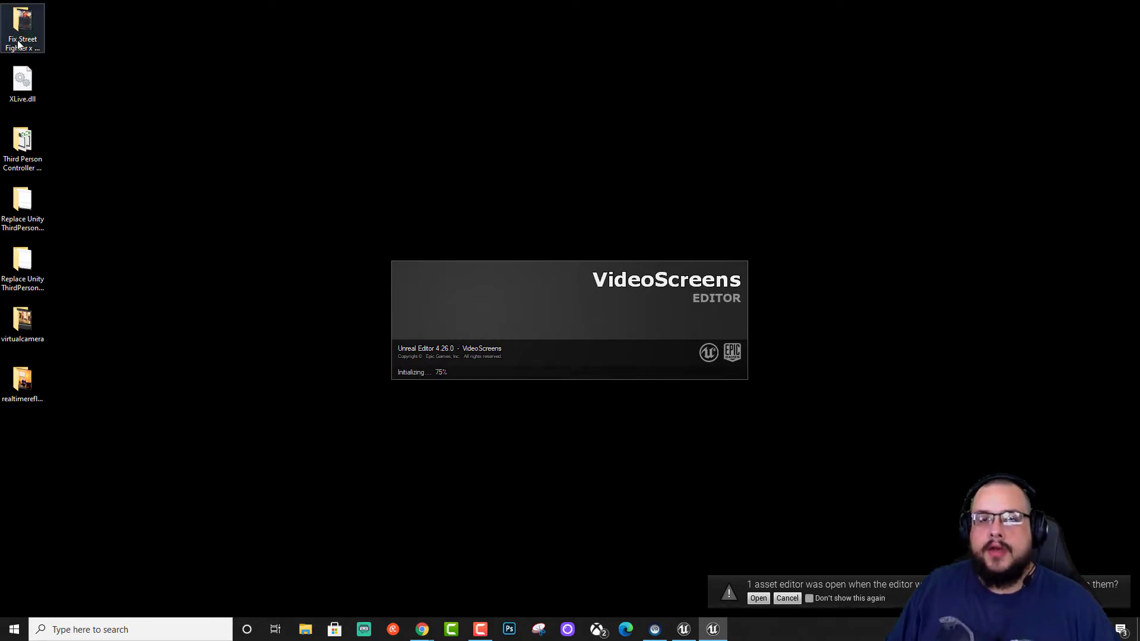
# Step: Copy the Street Fighter x Tekken MP4 from the desktop folder
pyautogui.doubleClick(22, 24)
pyautogui.click(135, 395)
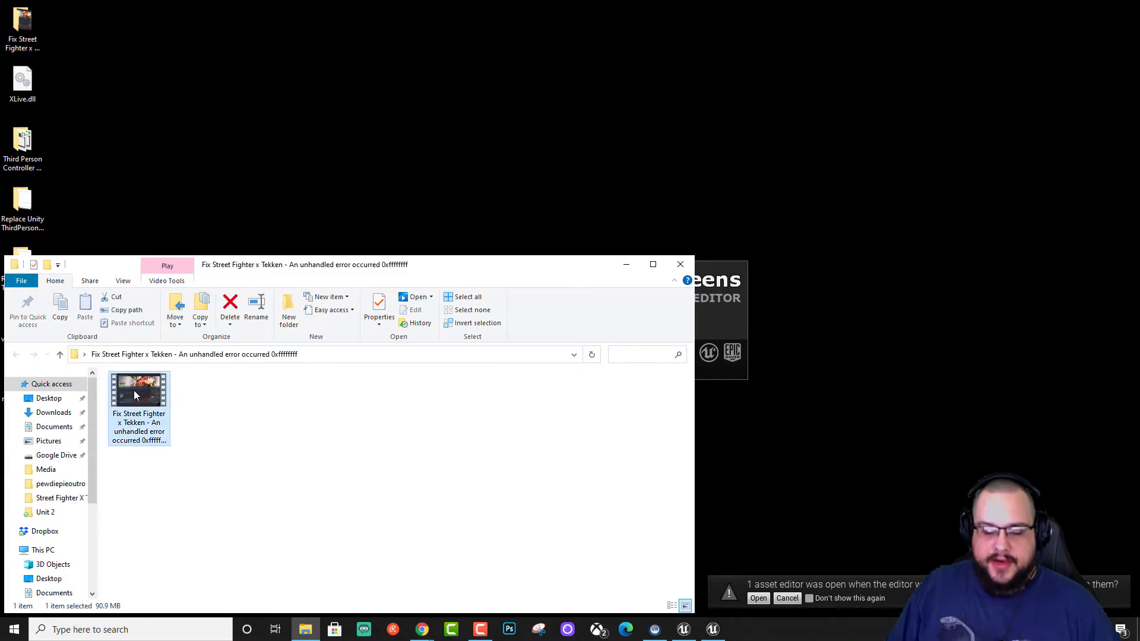
pyautogui.rightClick(133, 390)
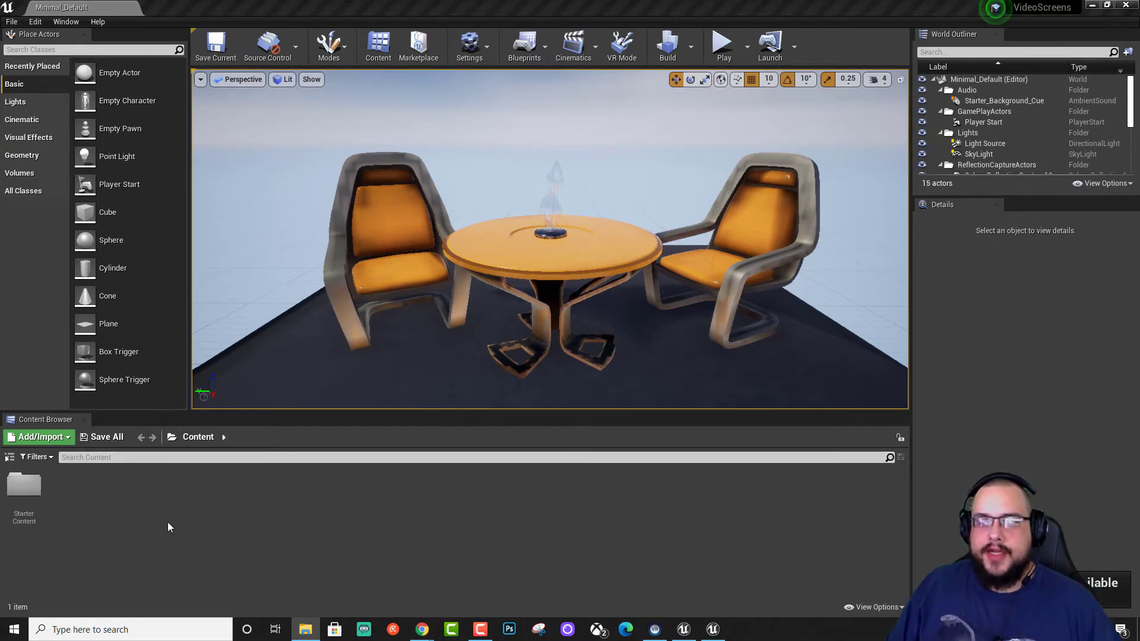
# Step: Create a new folder named Movies in the Content Browser
pyautogui.rightClick(127, 520)
pyautogui.moveTo(189, 450)
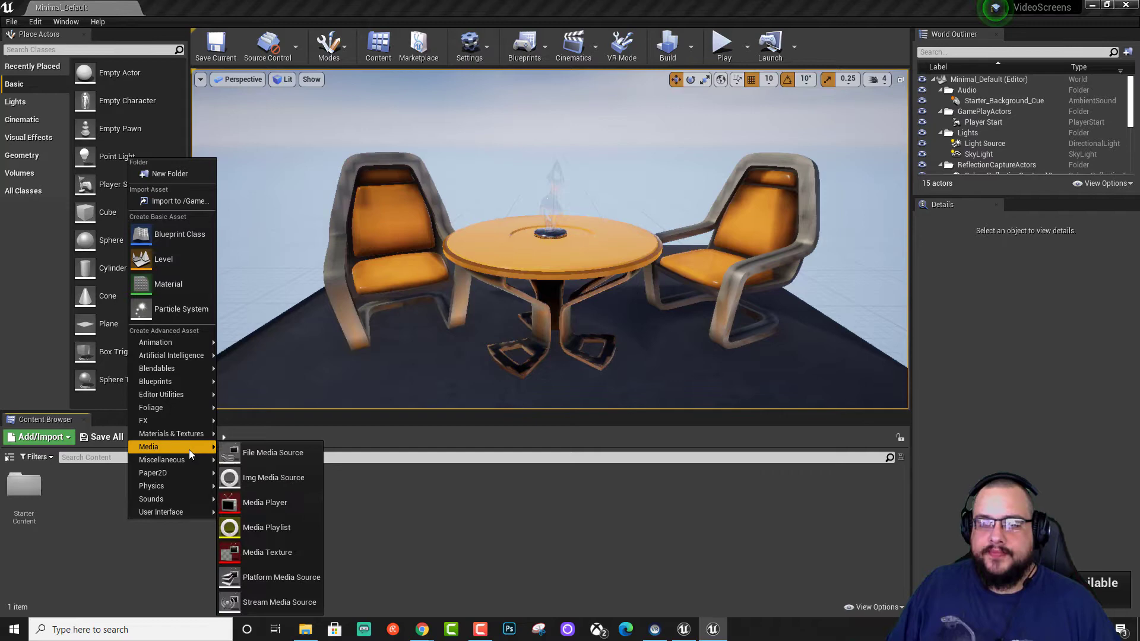
pyautogui.click(192, 174)
pyautogui.write('Movi')
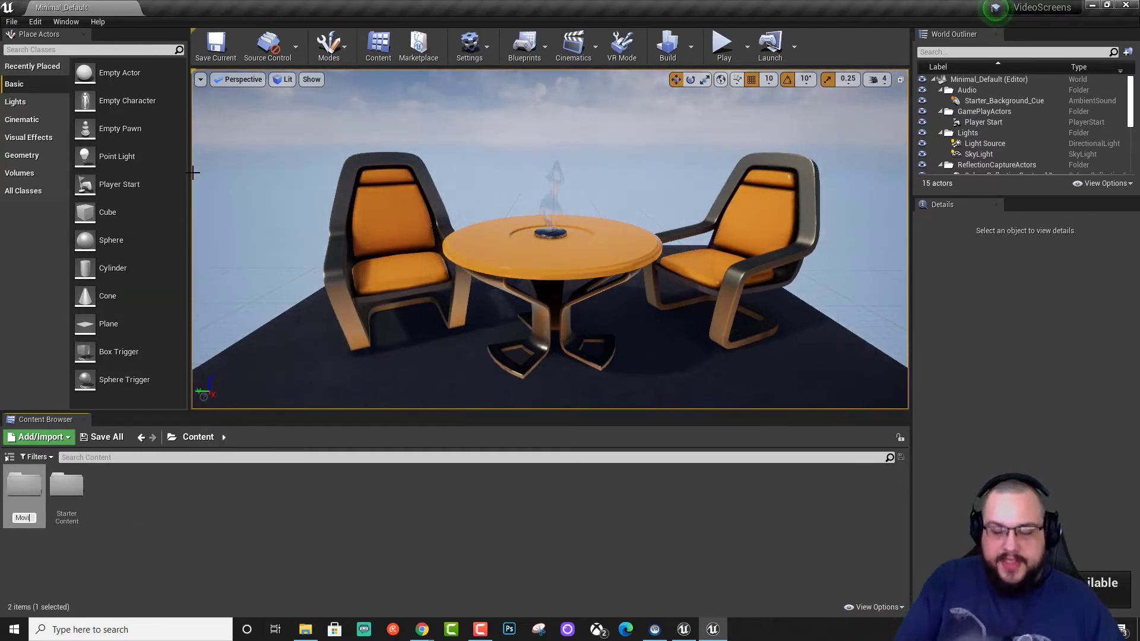
pyautogui.write('es')
pyautogui.press('Return')
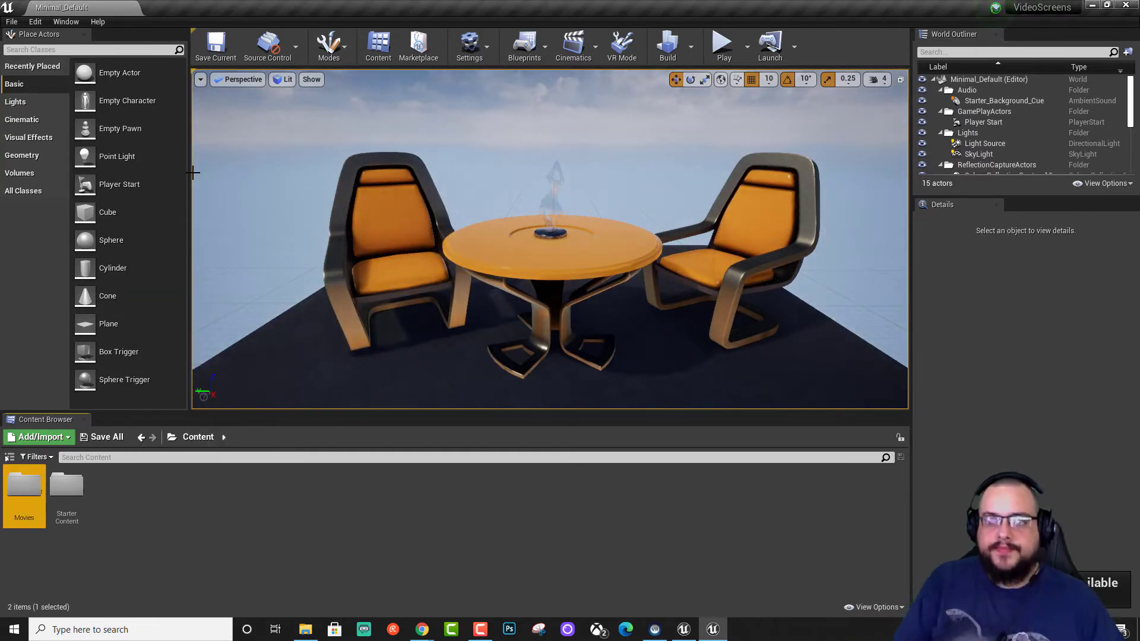
# Step: Paste the MP4 into the Movies folder on disk via Show in Explorer, then close Explorer
pyautogui.rightClick(37, 484)
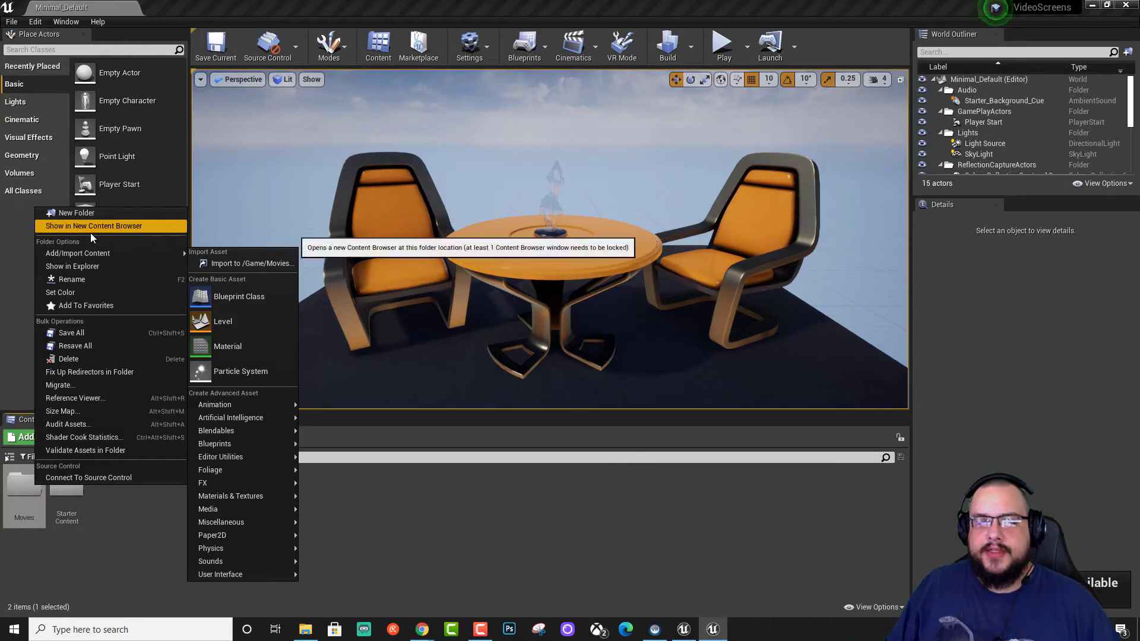
pyautogui.click(91, 267)
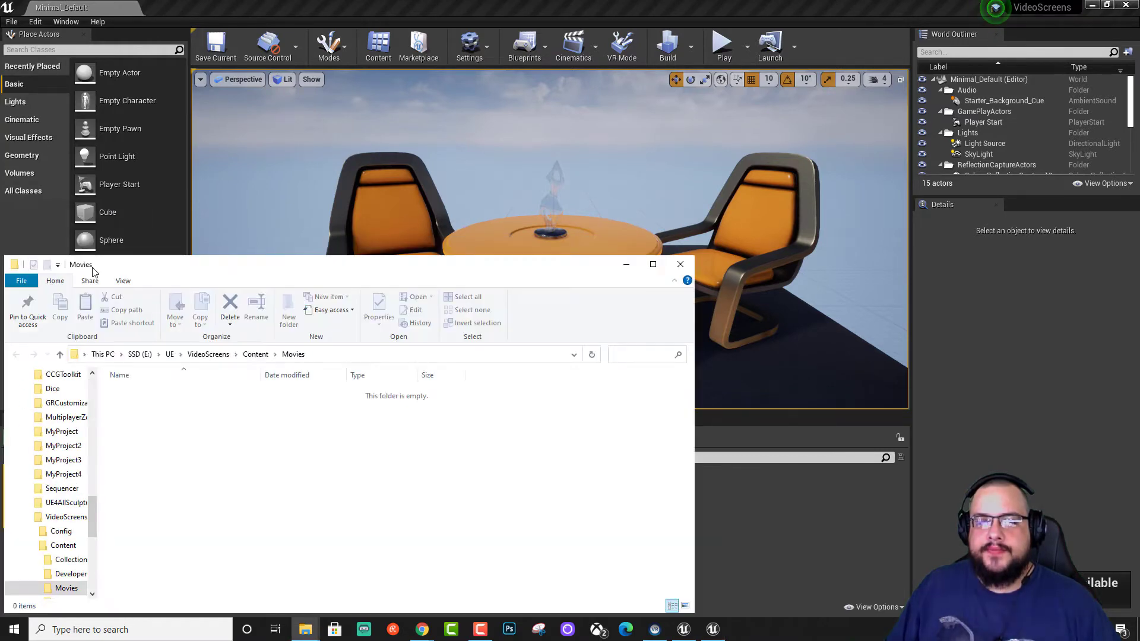
pyautogui.hotkey('ctrl', 'v')
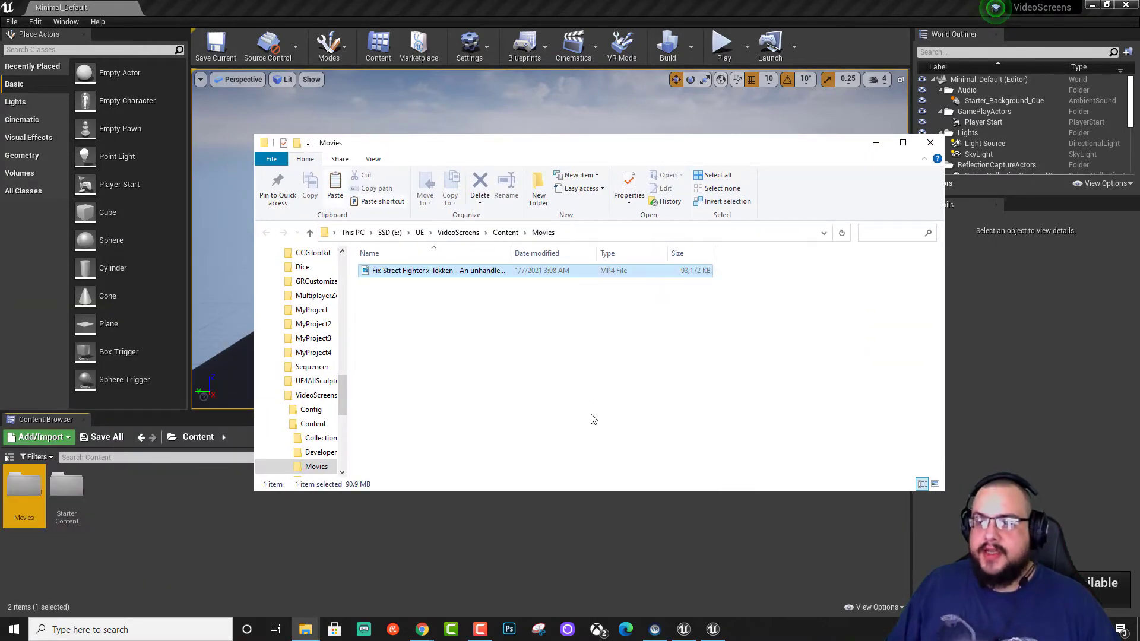
pyautogui.click(931, 142)
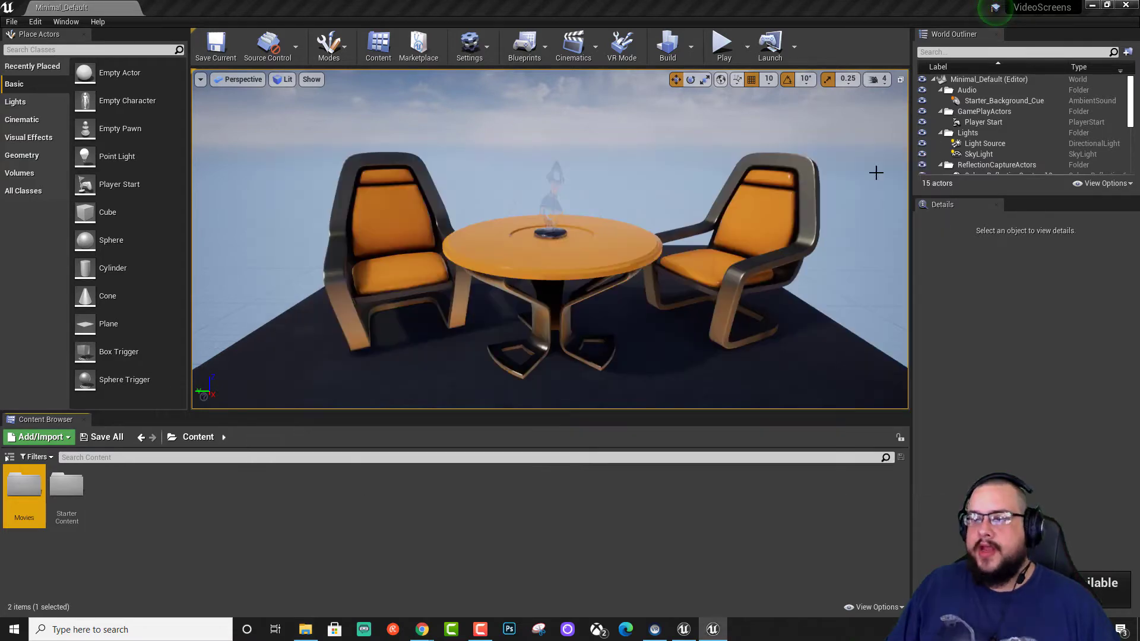
# Step: Reopen the Movies folder in Explorer and place it beside the Unreal editor
pyautogui.doubleClick(40, 494)
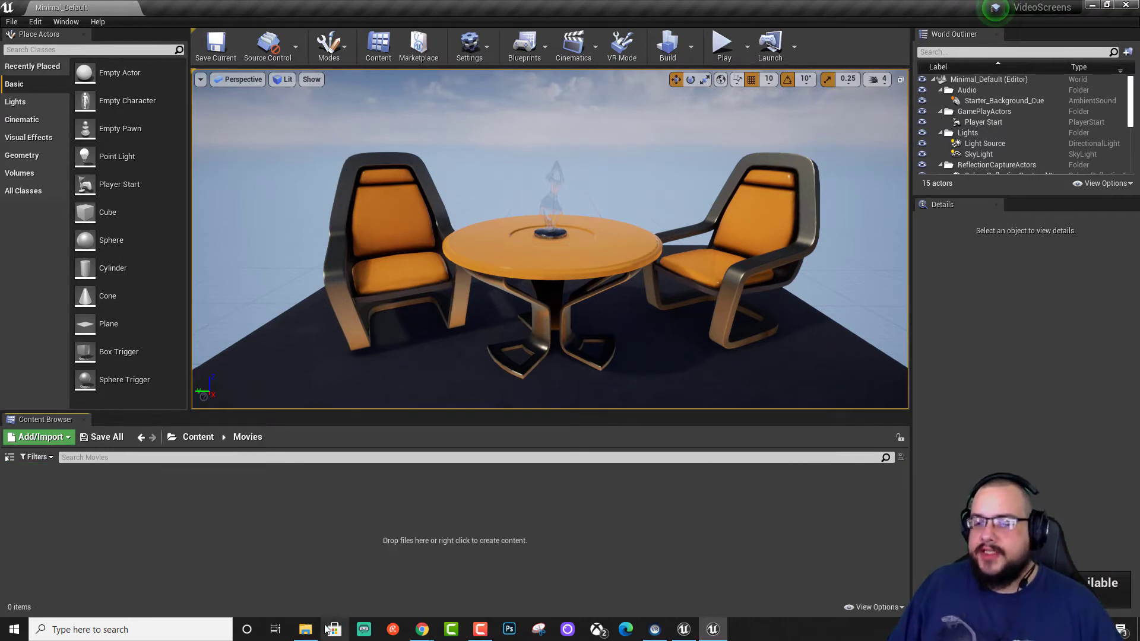
pyautogui.click(305, 629)
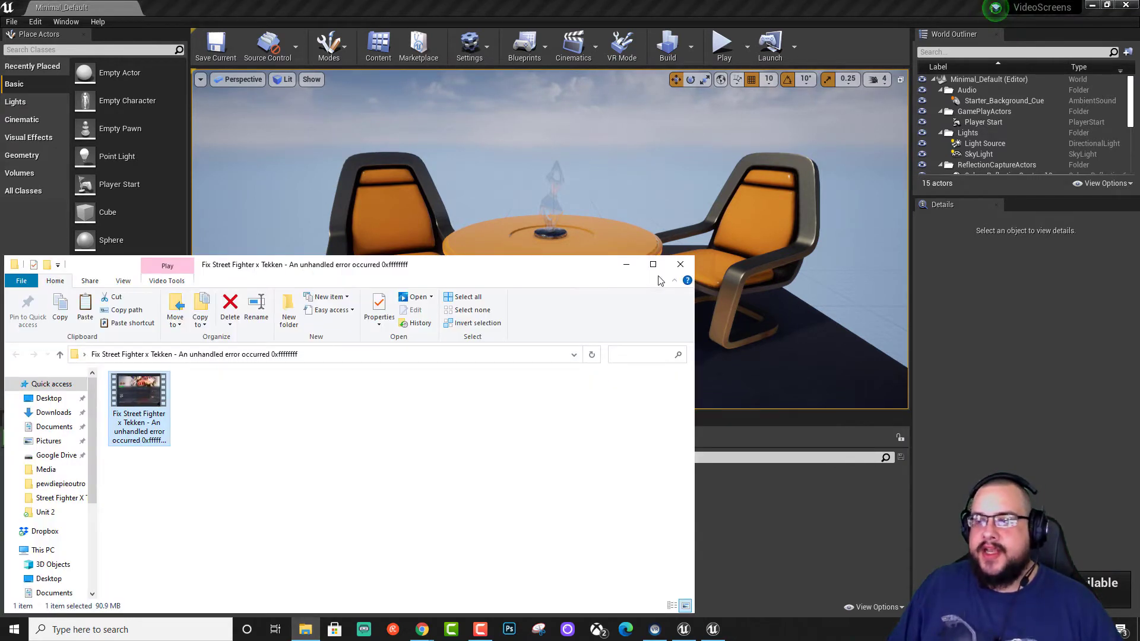
pyautogui.click(685, 263)
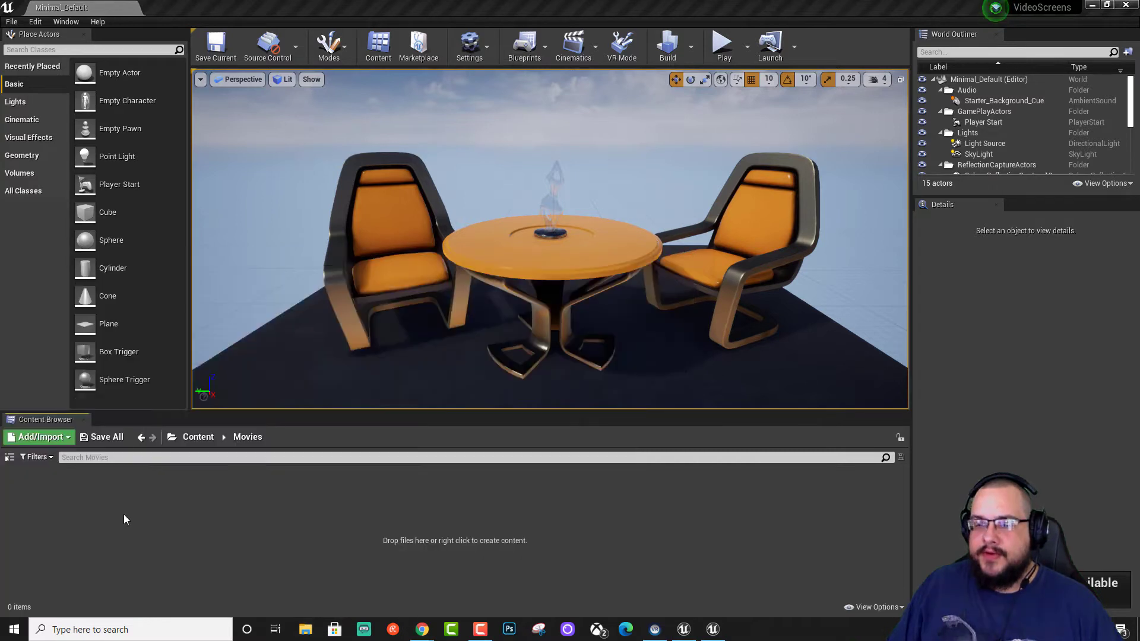
pyautogui.click(243, 442)
pyautogui.click(202, 439)
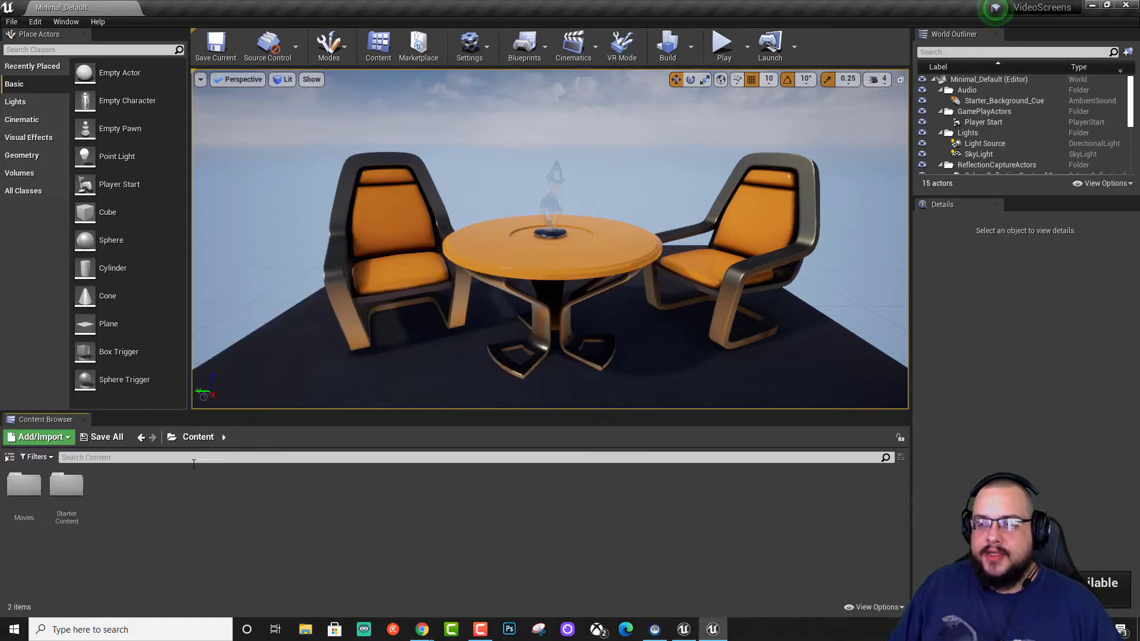
pyautogui.rightClick(29, 493)
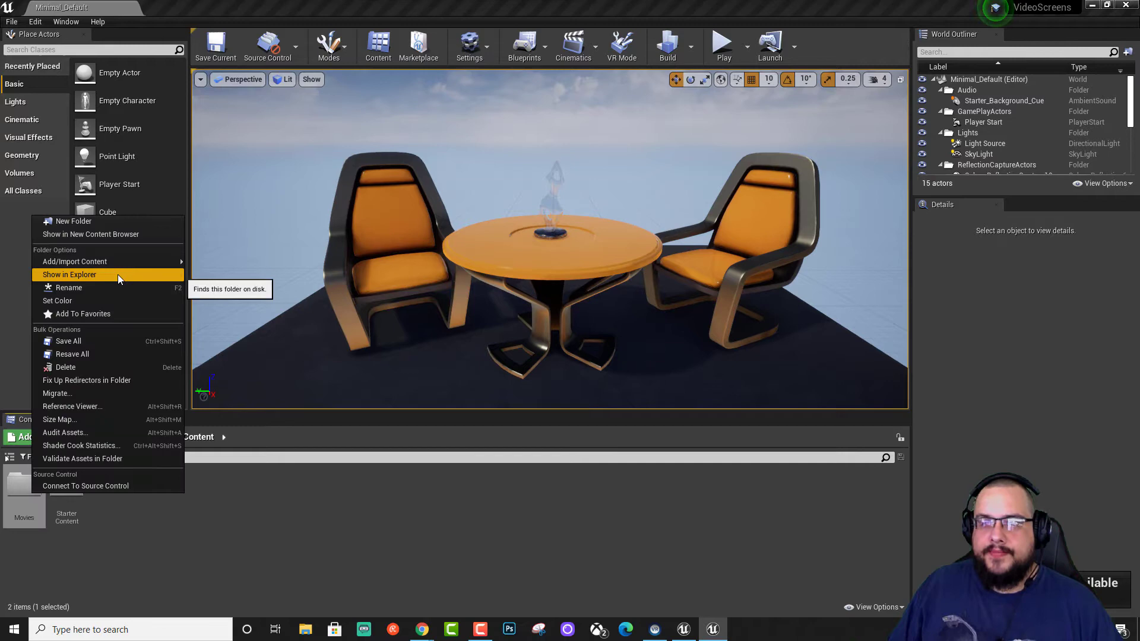
pyautogui.click(117, 274)
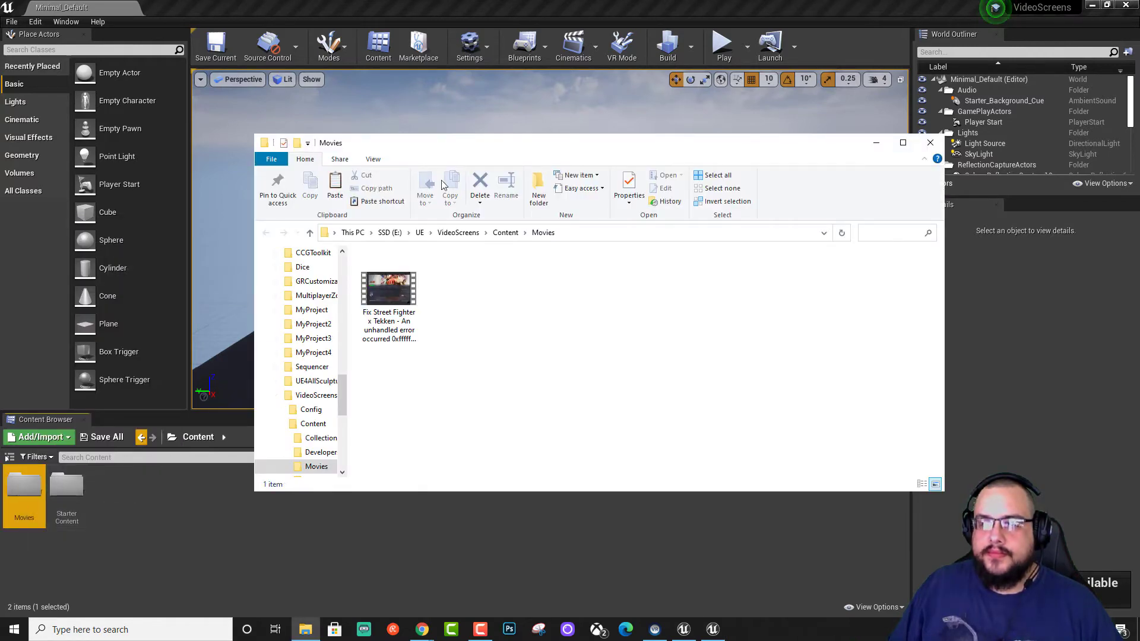
pyautogui.moveTo(466, 150); pyautogui.dragTo(886, 200)
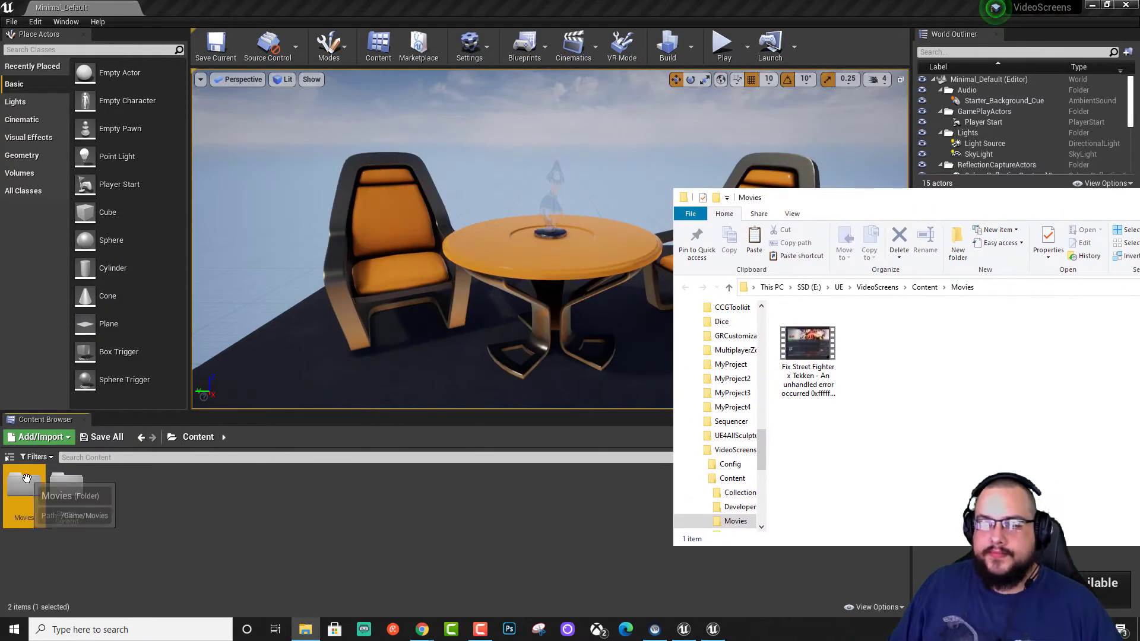
# Step: Import the MP4 by dragging it from Explorer into the Content Browser's Movies folder
pyautogui.doubleClick(24, 493)
pyautogui.hotkey('alt', 'Tab')
pyautogui.moveTo(807, 344); pyautogui.dragTo(238, 533)
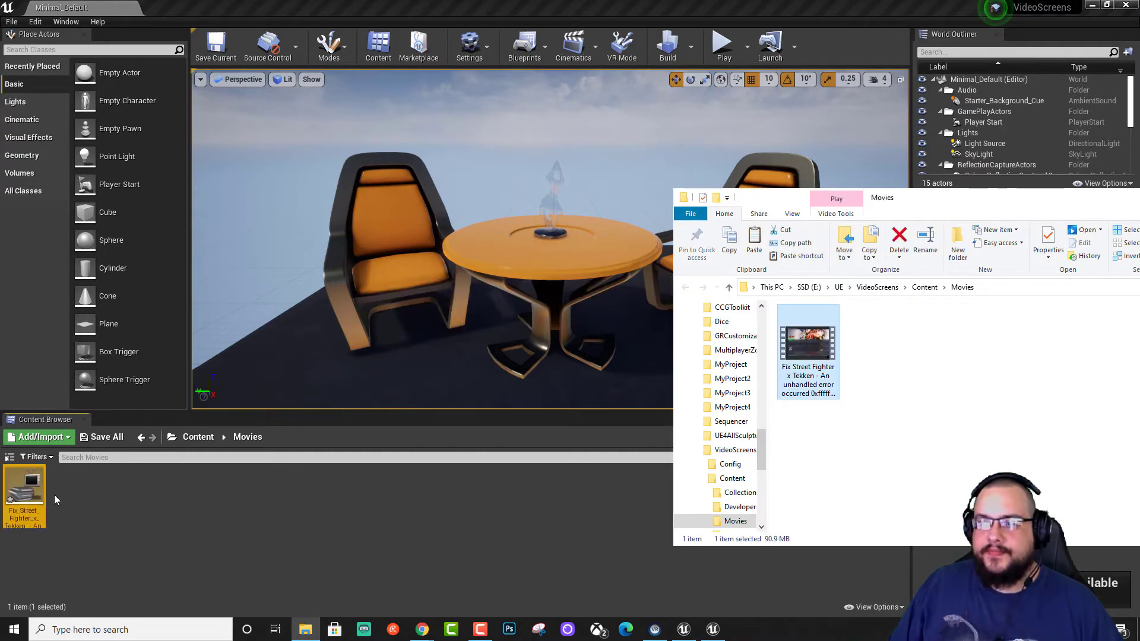
# Step: Open the new File Media Source asset, move its editor aside, and close it
pyautogui.doubleClick(26, 496)
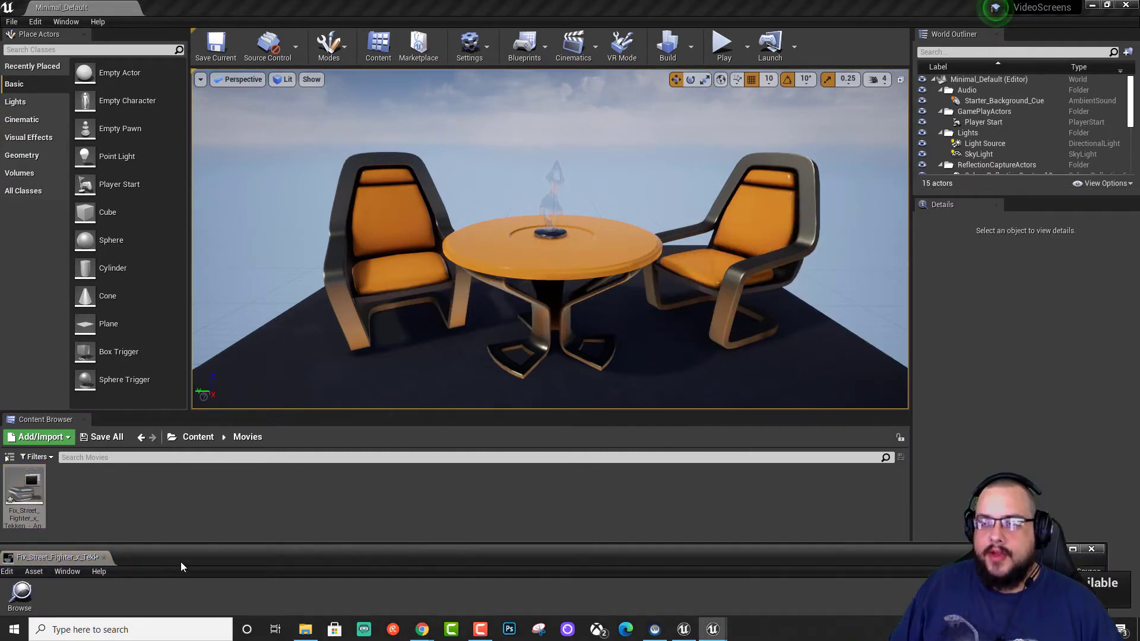
pyautogui.moveTo(180, 561); pyautogui.dragTo(261, 126)
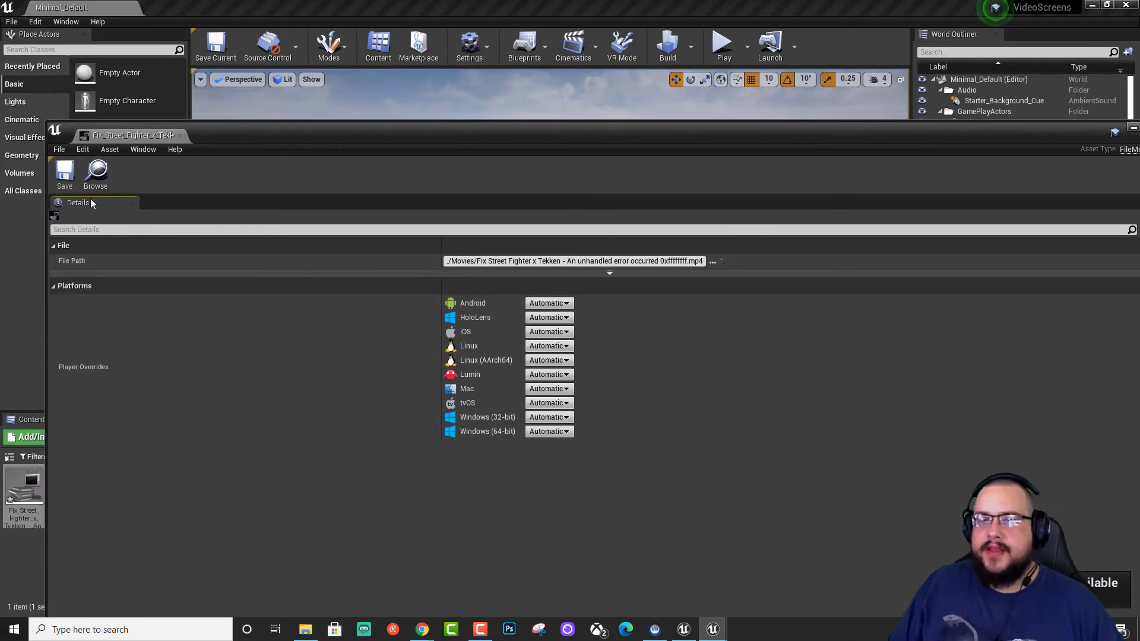
pyautogui.moveTo(523, 136); pyautogui.dragTo(290, 183)
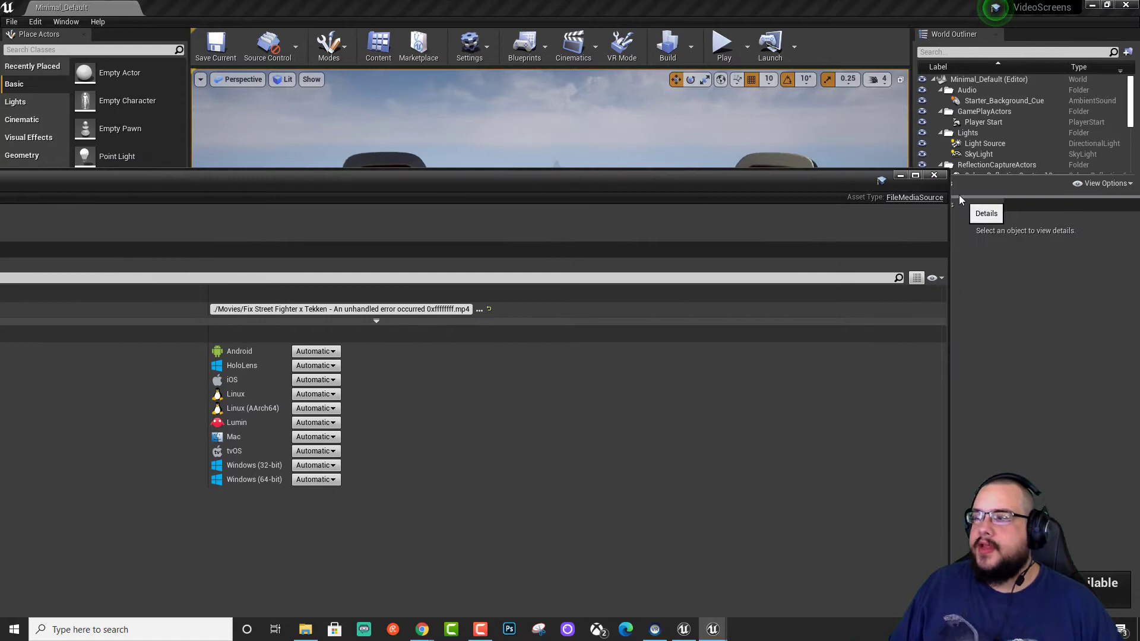
pyautogui.click(934, 176)
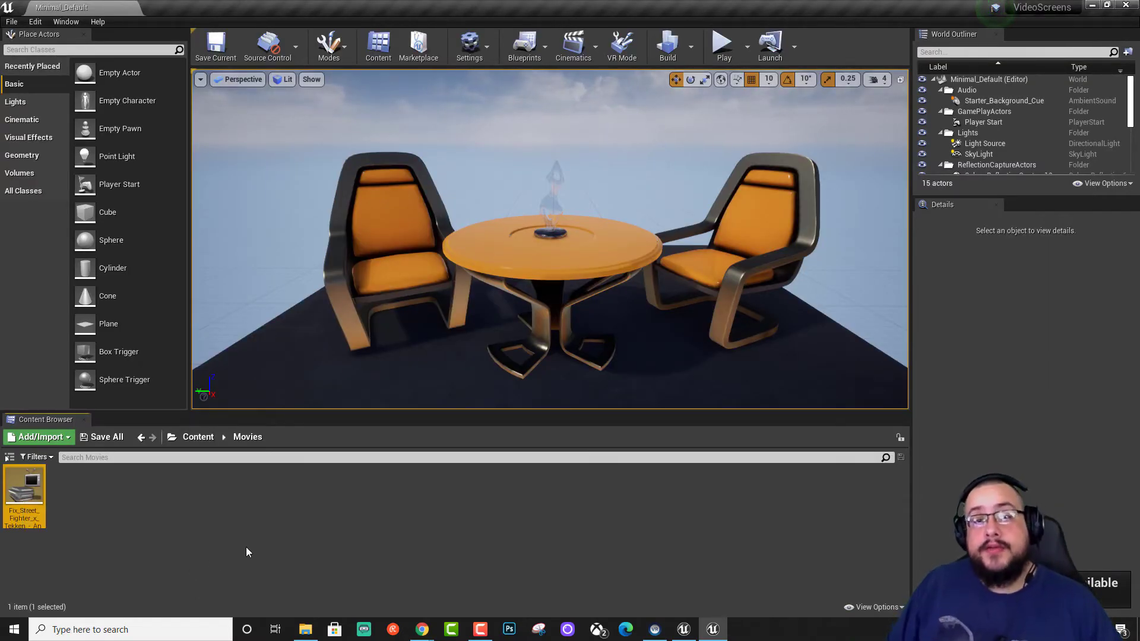
# Step: Create a Media Player named NewMediaPlayer with a video output MediaTexture in Movies
pyautogui.rightClick(101, 511)
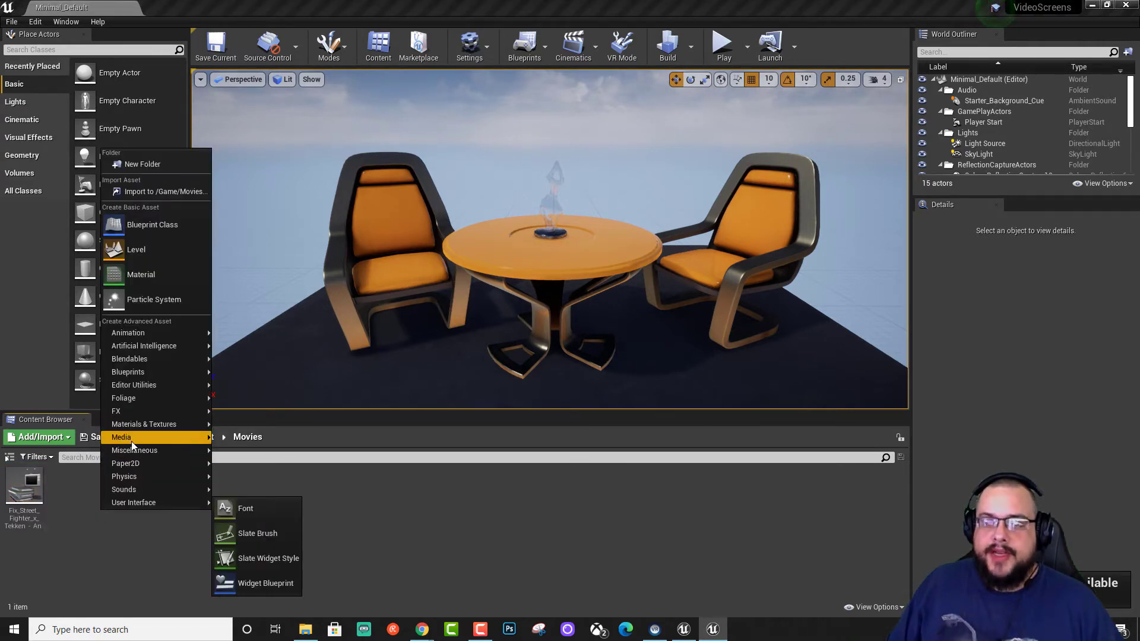
pyautogui.click(280, 493)
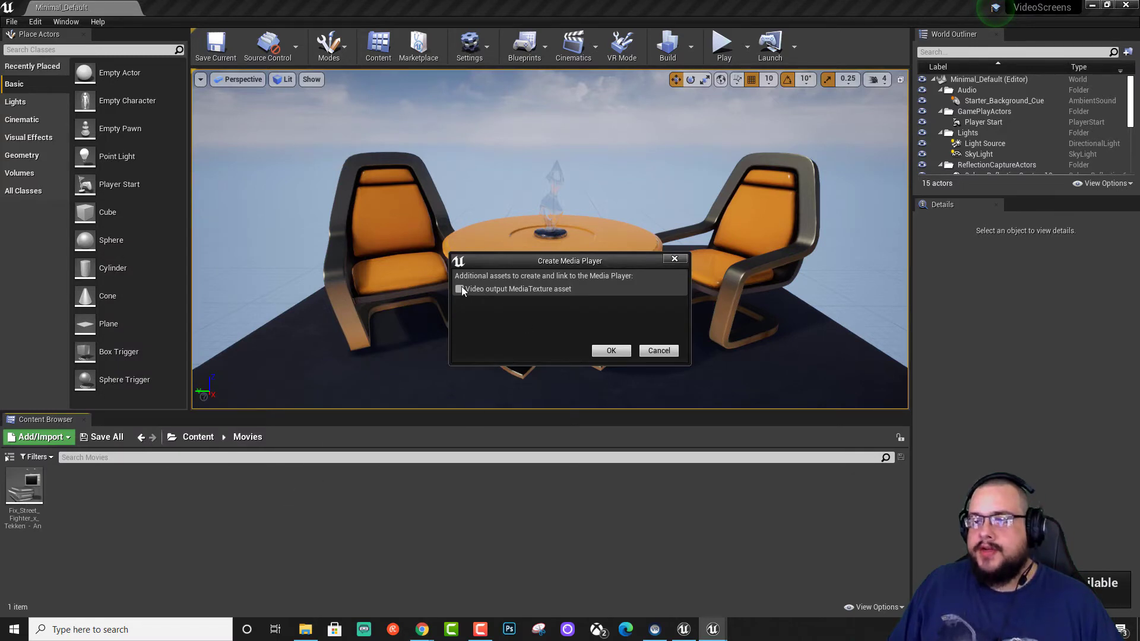
pyautogui.click(611, 351)
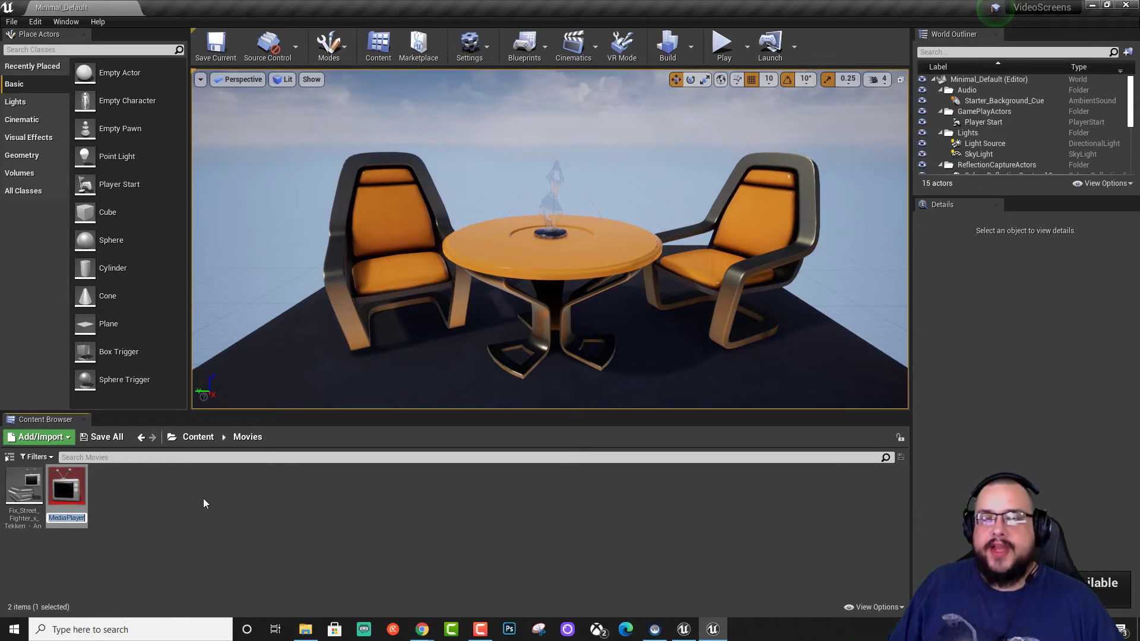
pyautogui.press('Return')
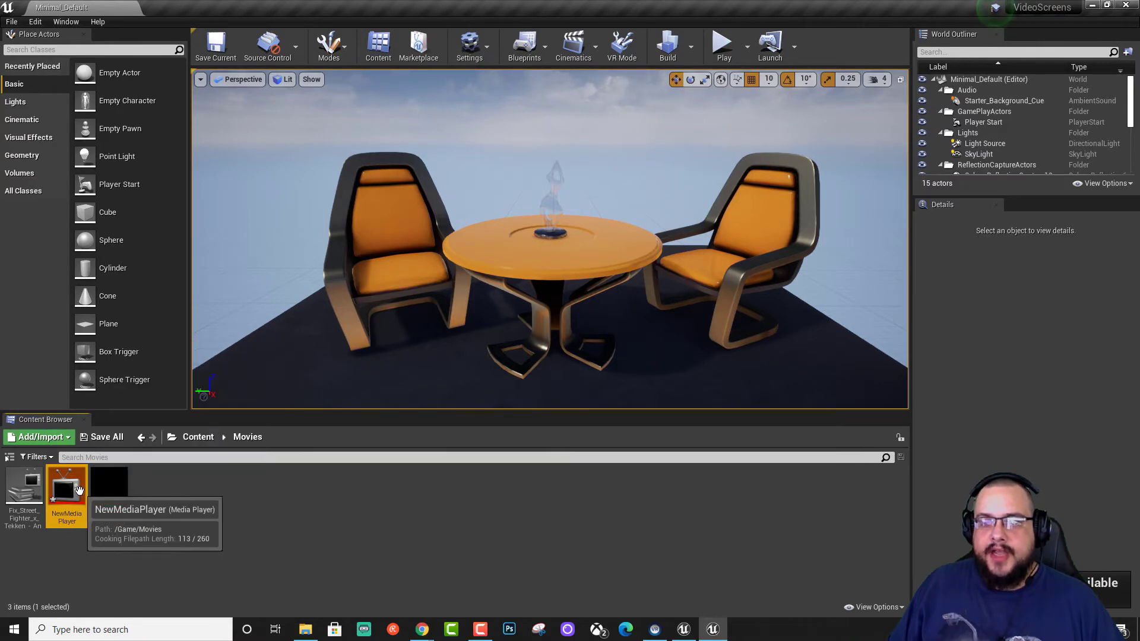
# Step: Open the Street Fighter x Tekken video in NewMediaPlayer, pause it, save, and close the editor
pyautogui.doubleClick(62, 472)
pyautogui.moveTo(290, 187); pyautogui.dragTo(458, 59)
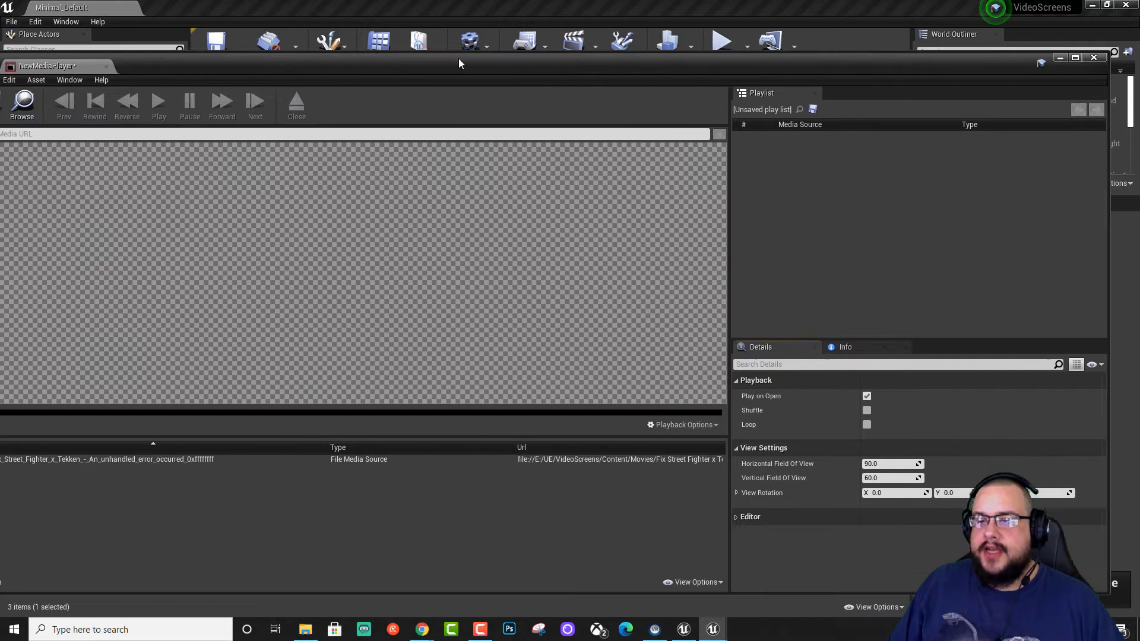
pyautogui.doubleClick(166, 461)
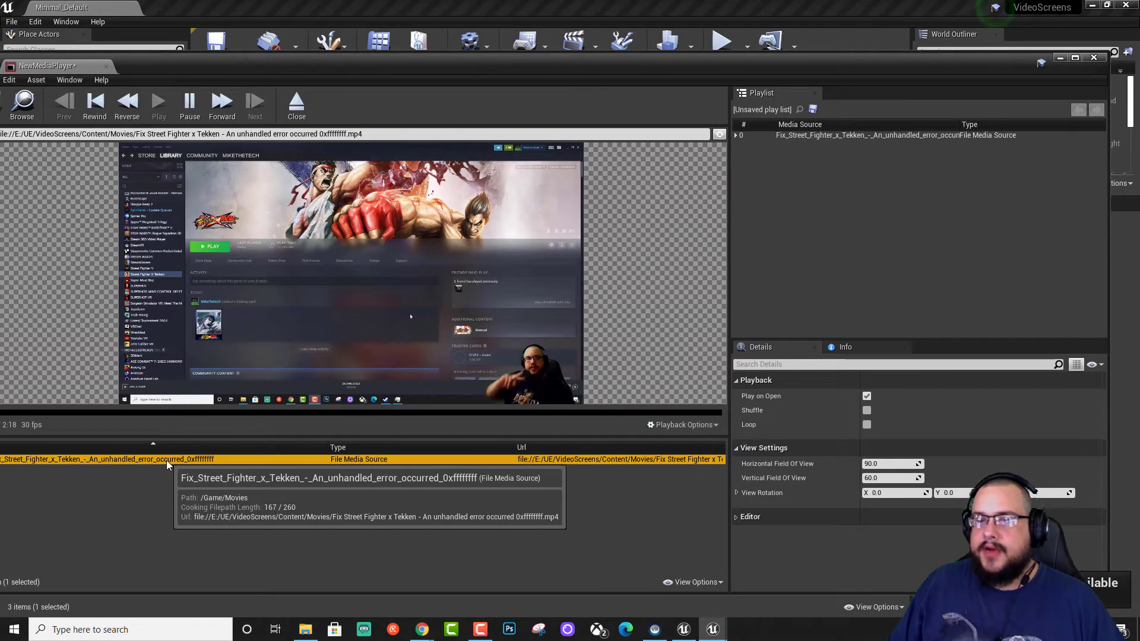
pyautogui.moveTo(283, 71); pyautogui.dragTo(410, 79)
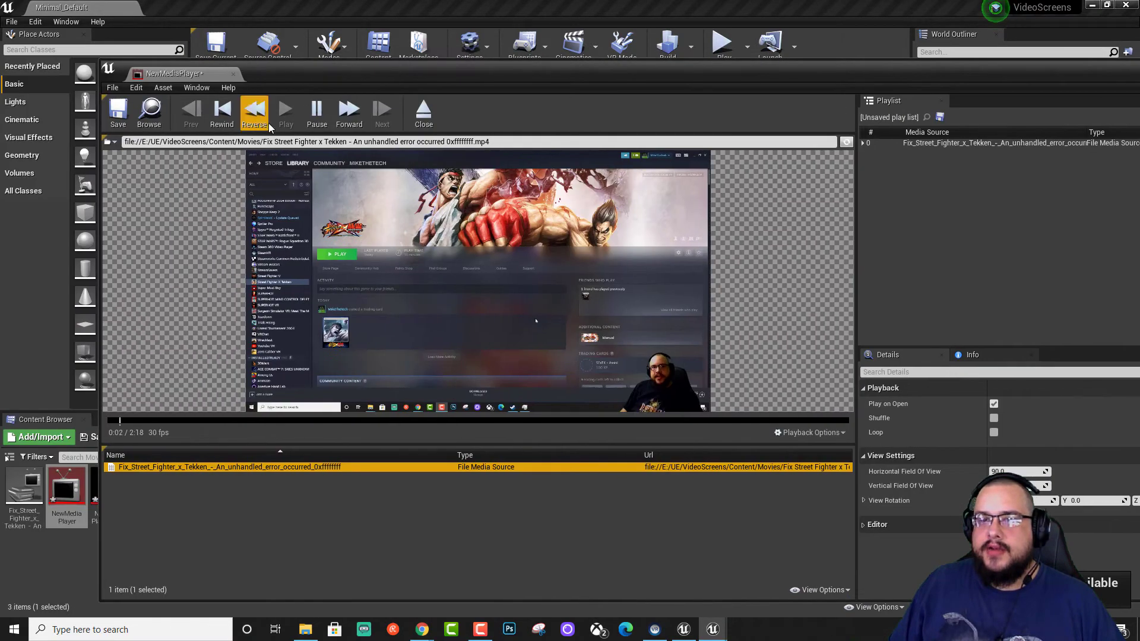
pyautogui.click(317, 113)
pyautogui.click(118, 113)
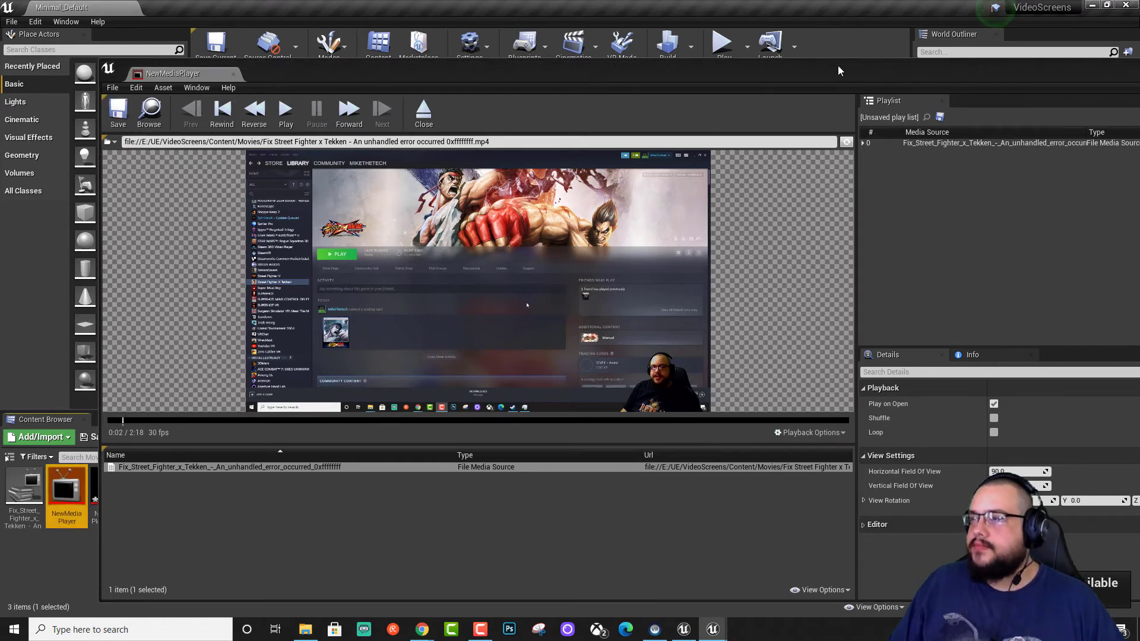
pyautogui.moveTo(838, 70); pyautogui.dragTo(639, 77)
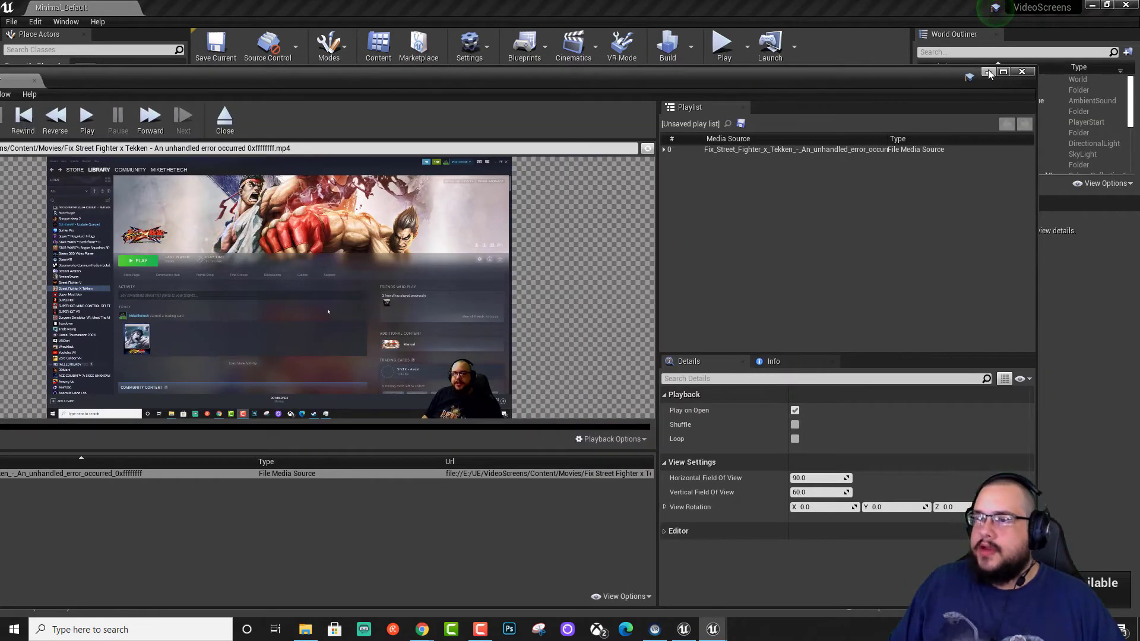
pyautogui.click(1022, 72)
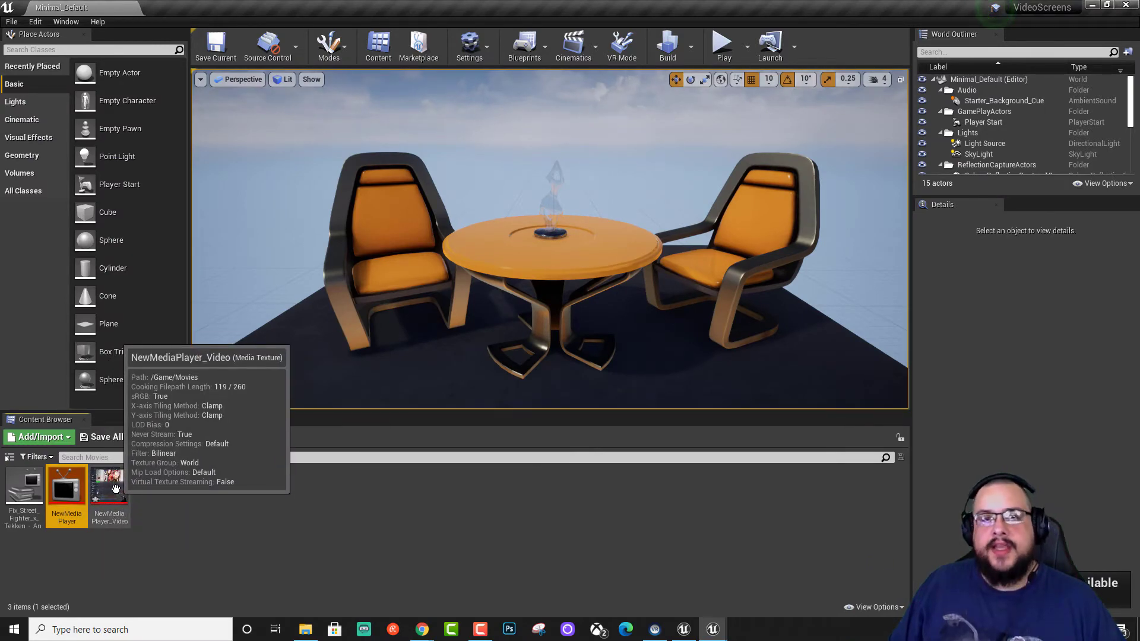
pyautogui.moveTo(475, 267); pyautogui.dragTo(420, 355)
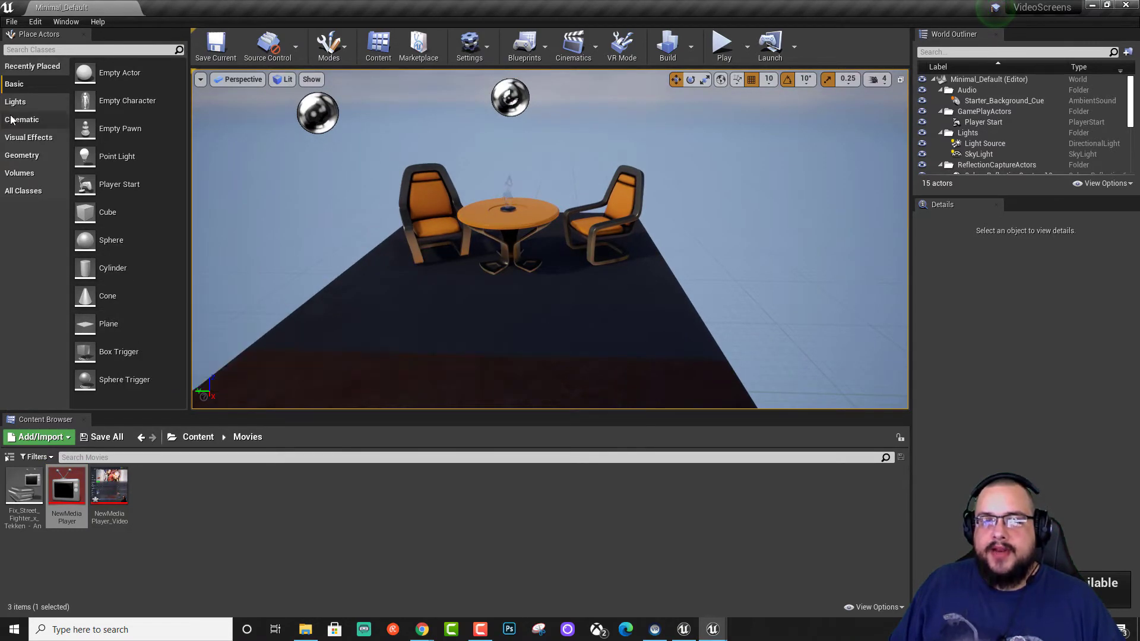
# Step: Place a Plane near the table, apply NewMediaPlayer_Video to it, and rotate it upright
pyautogui.moveTo(89, 324); pyautogui.dragTo(502, 194)
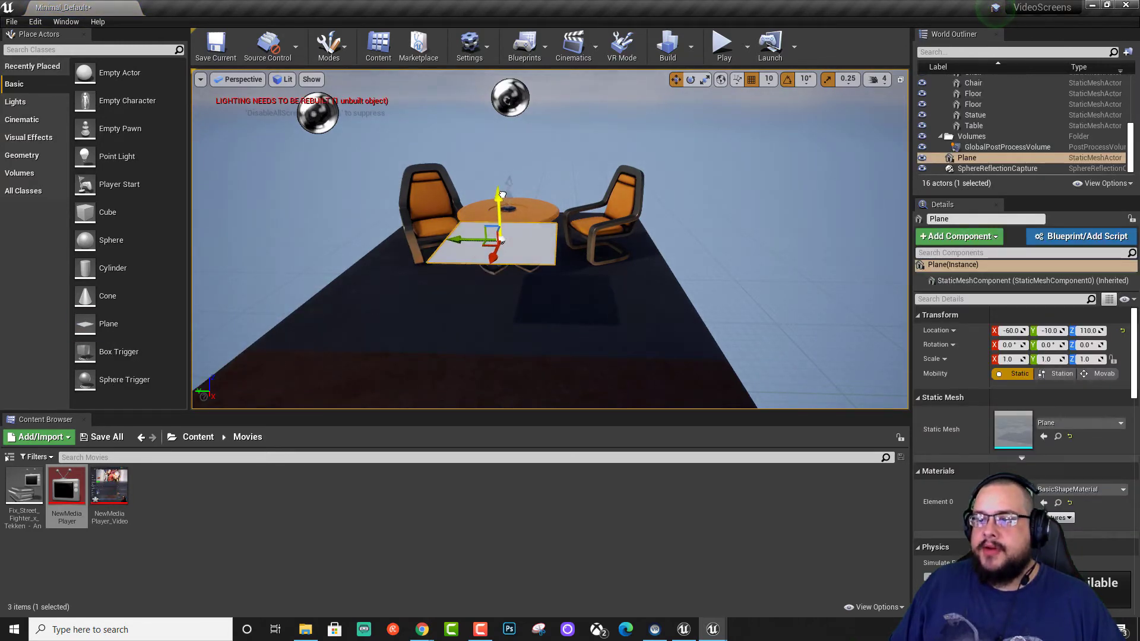
pyautogui.moveTo(130, 493); pyautogui.dragTo(518, 240)
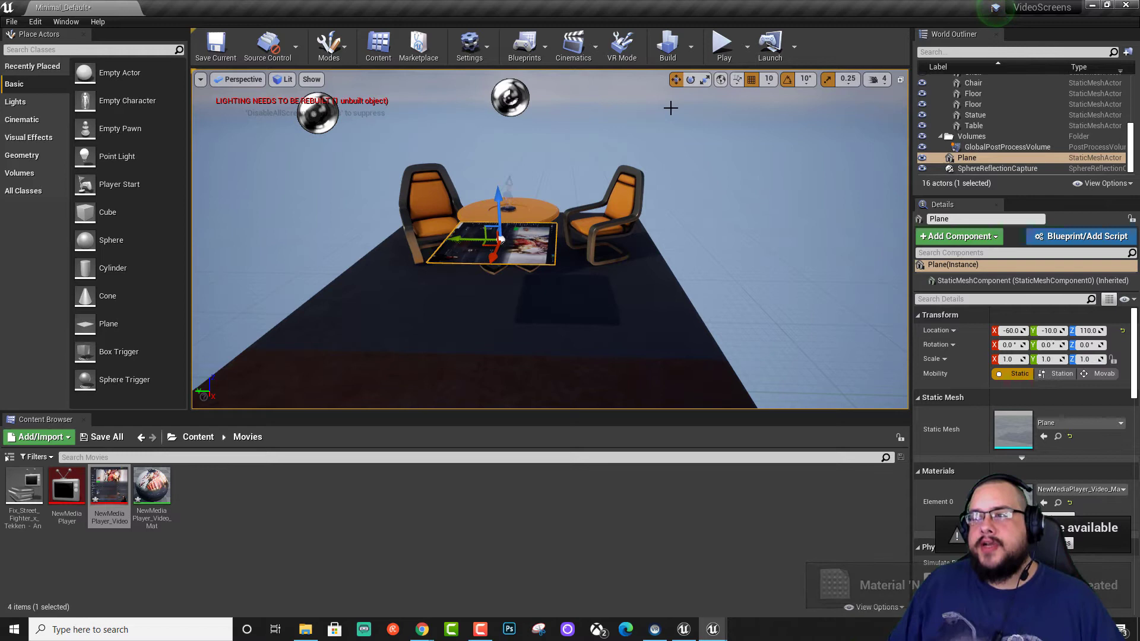
pyautogui.click(690, 79)
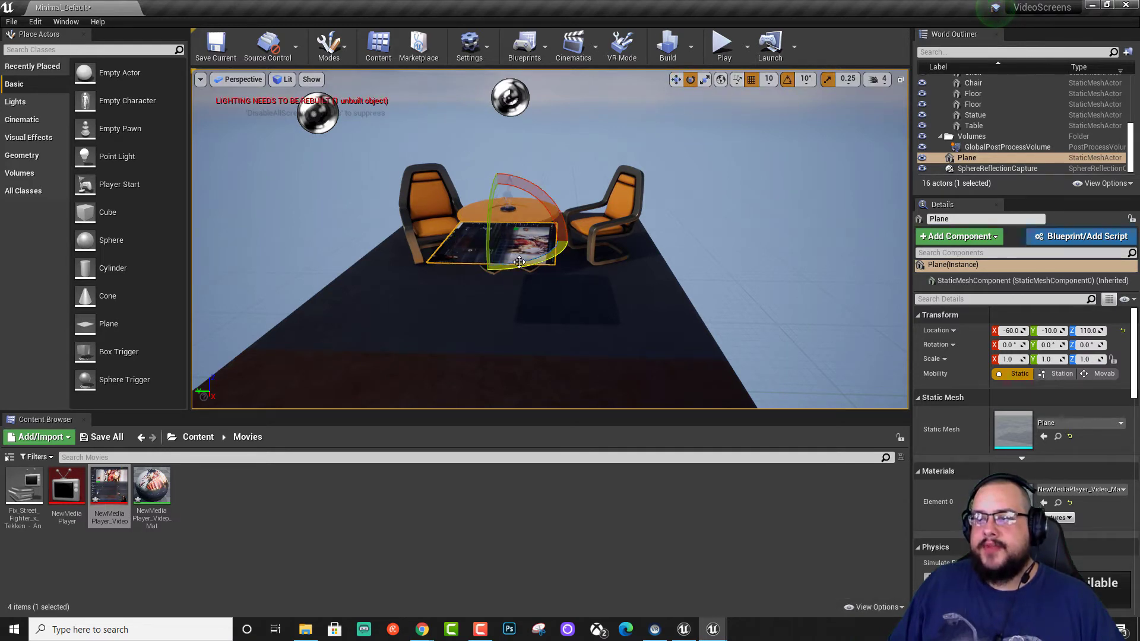
pyautogui.moveTo(520, 262); pyautogui.dragTo(460, 266)
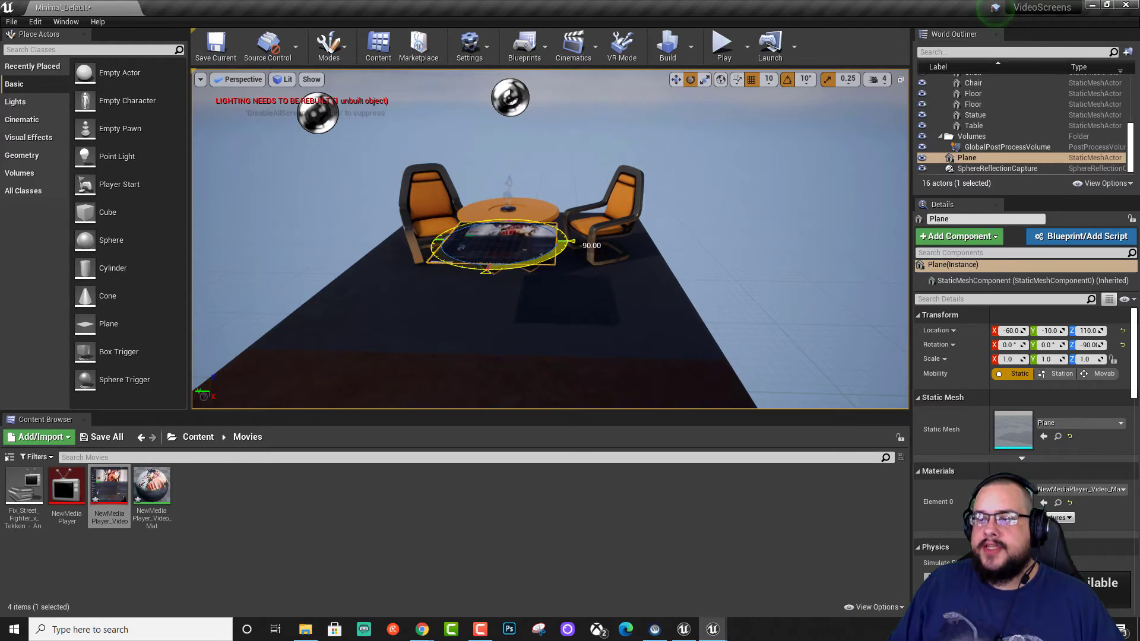
pyautogui.moveTo(486, 223); pyautogui.dragTo(486, 323)
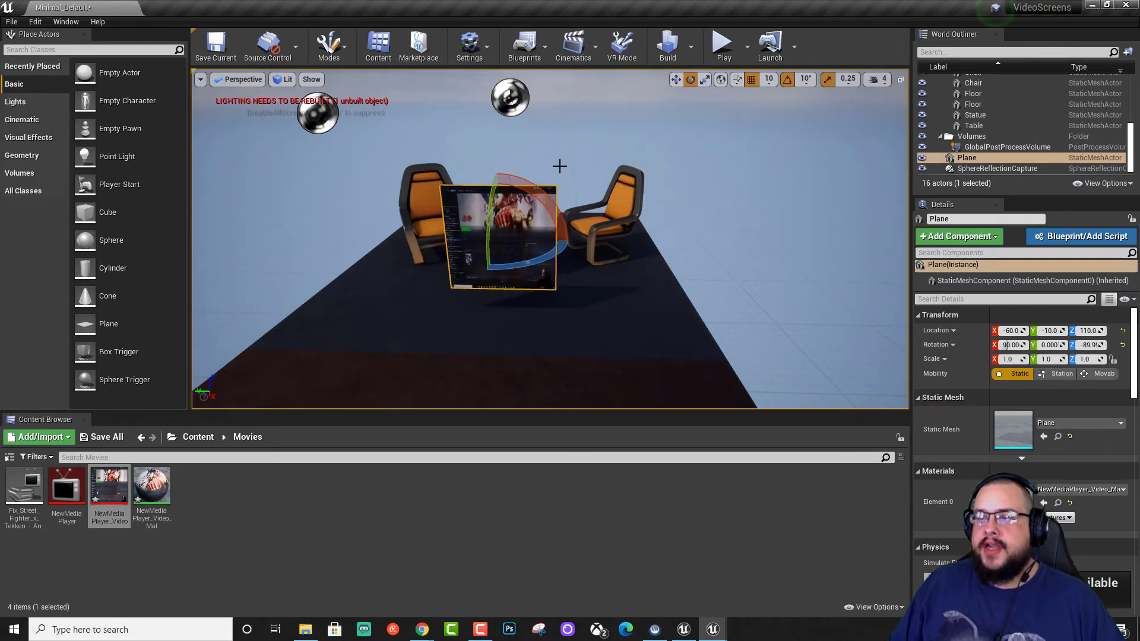
# Step: Scale the screen plane to 1.75 on the X axis
pyautogui.click(704, 79)
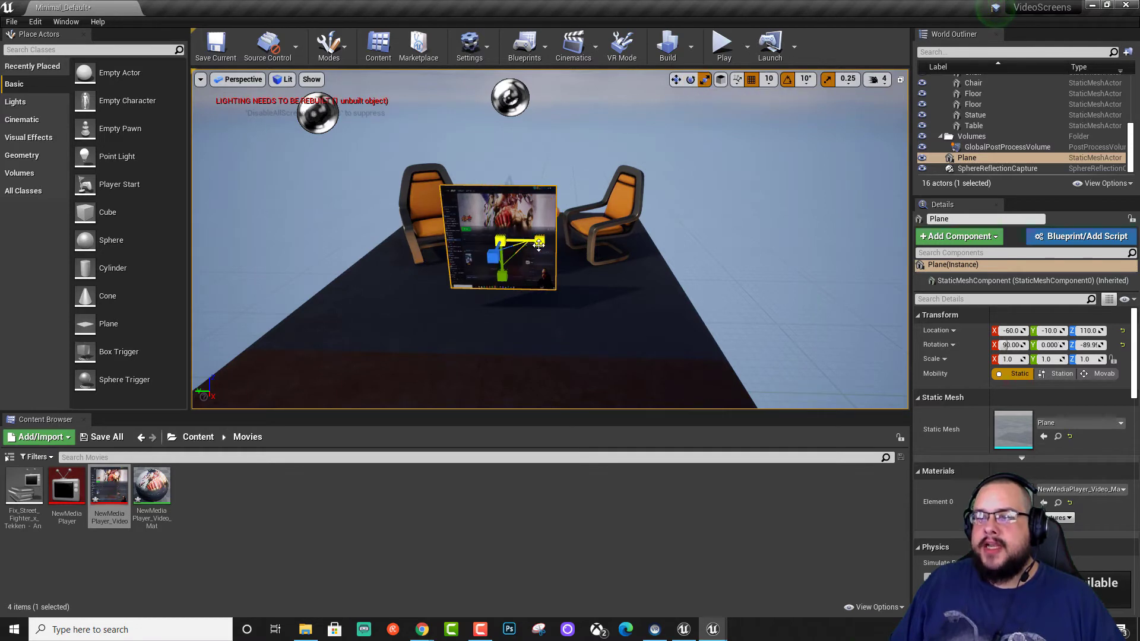
pyautogui.moveTo(538, 245); pyautogui.dragTo(571, 244)
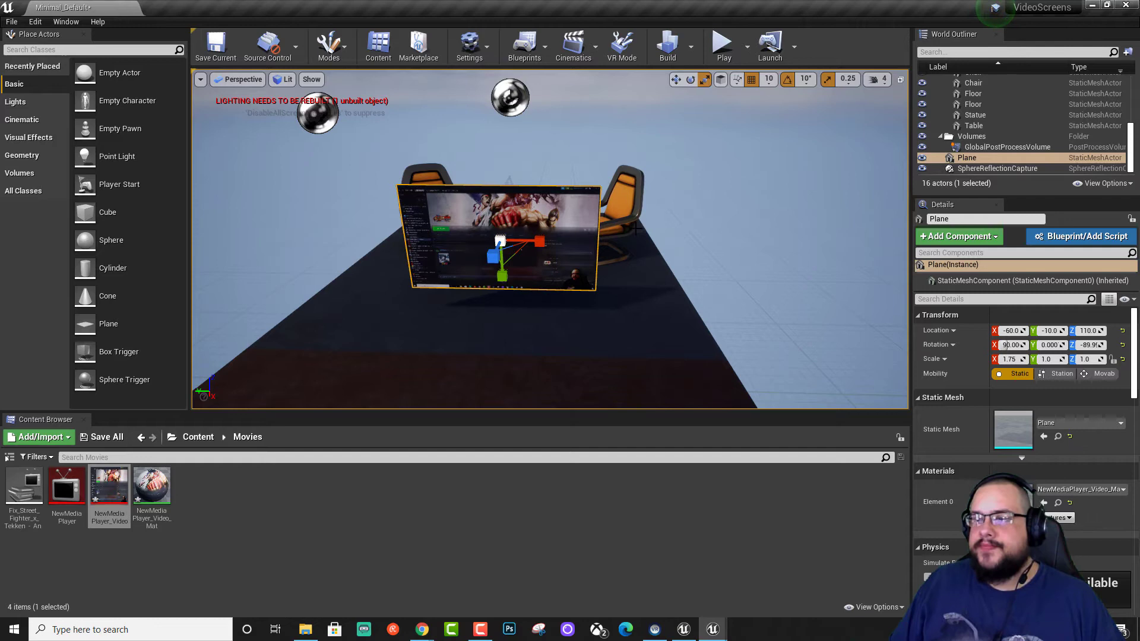
pyautogui.click(651, 245)
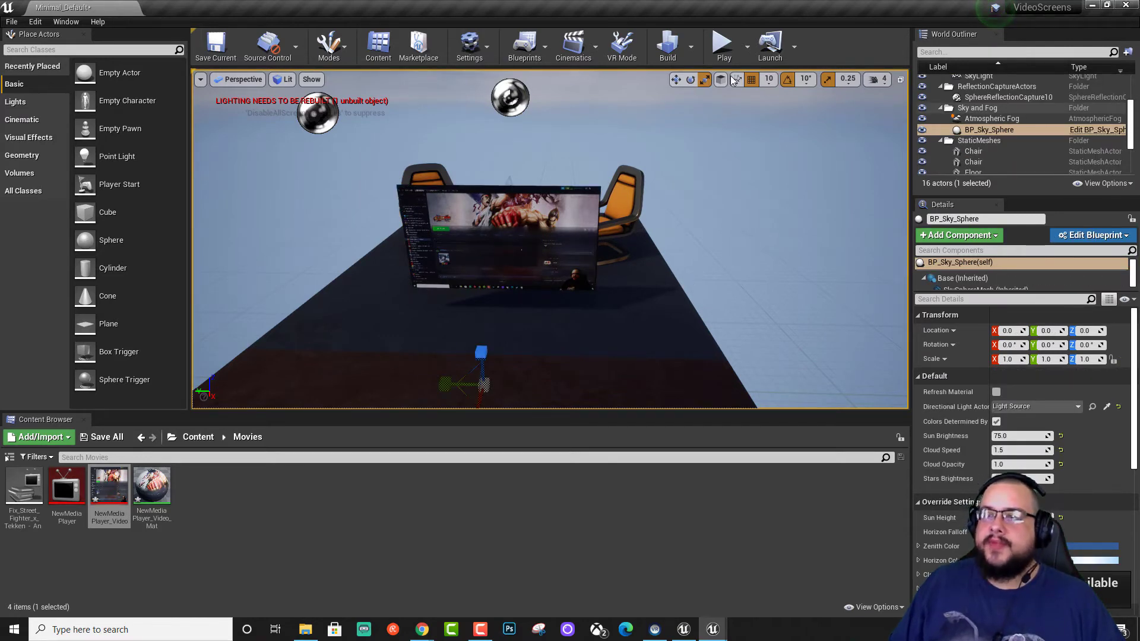
# Step: Play-test the level (screen stays black), then open the Level Blueprint
pyautogui.click(715, 56)
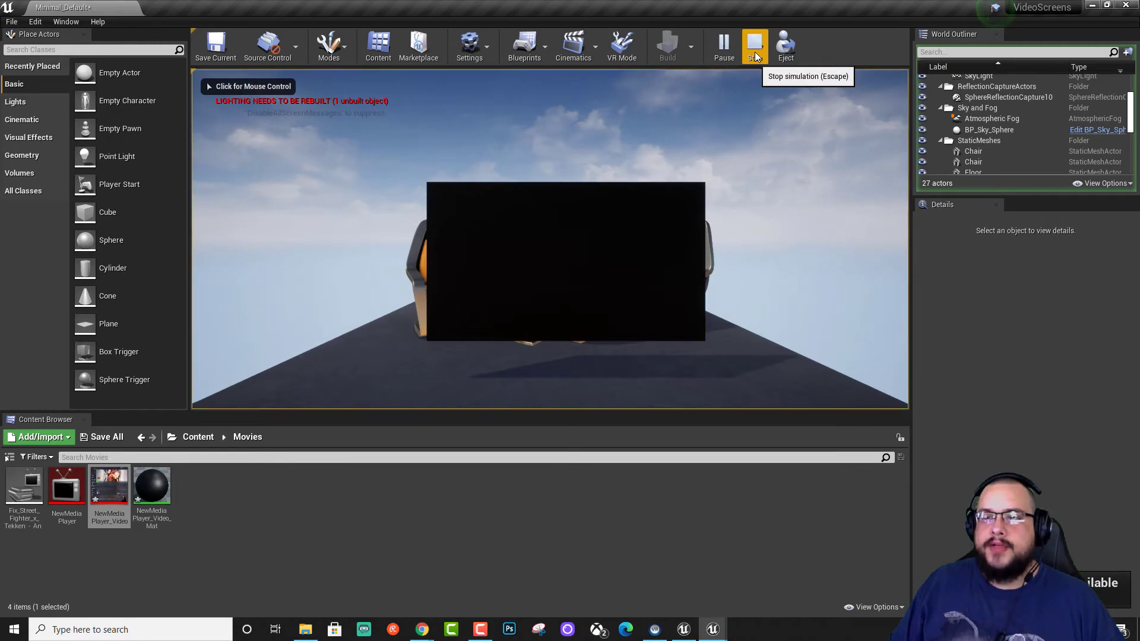
pyautogui.click(754, 52)
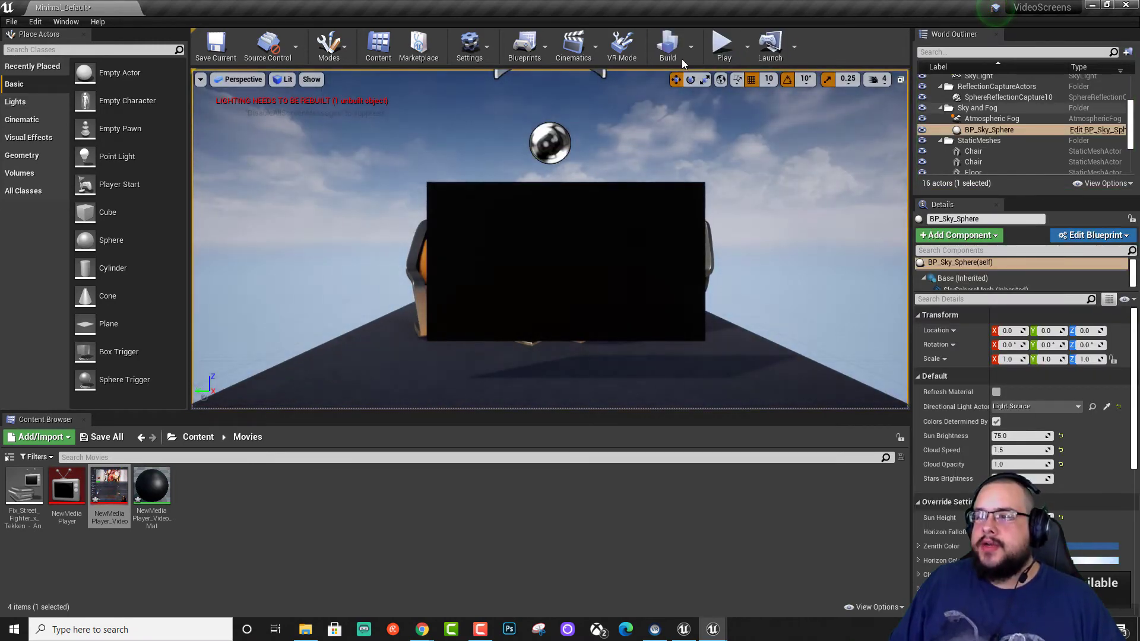
pyautogui.click(534, 61)
pyautogui.click(557, 142)
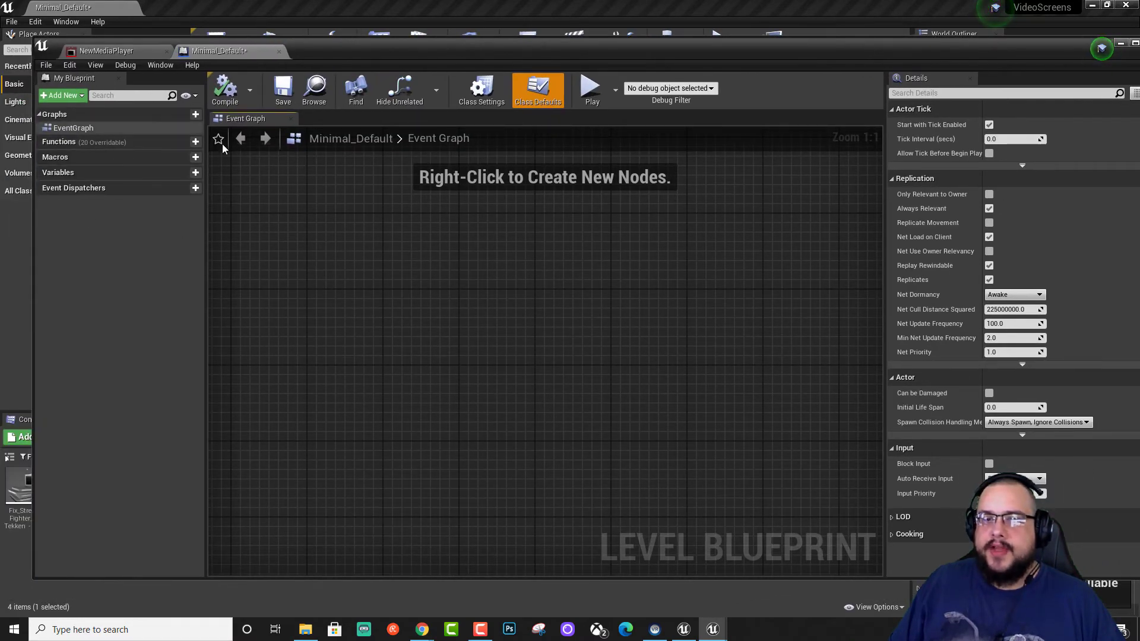
# Step: Add an Event BeginPlay node to the Event Graph
pyautogui.rightClick(325, 280)
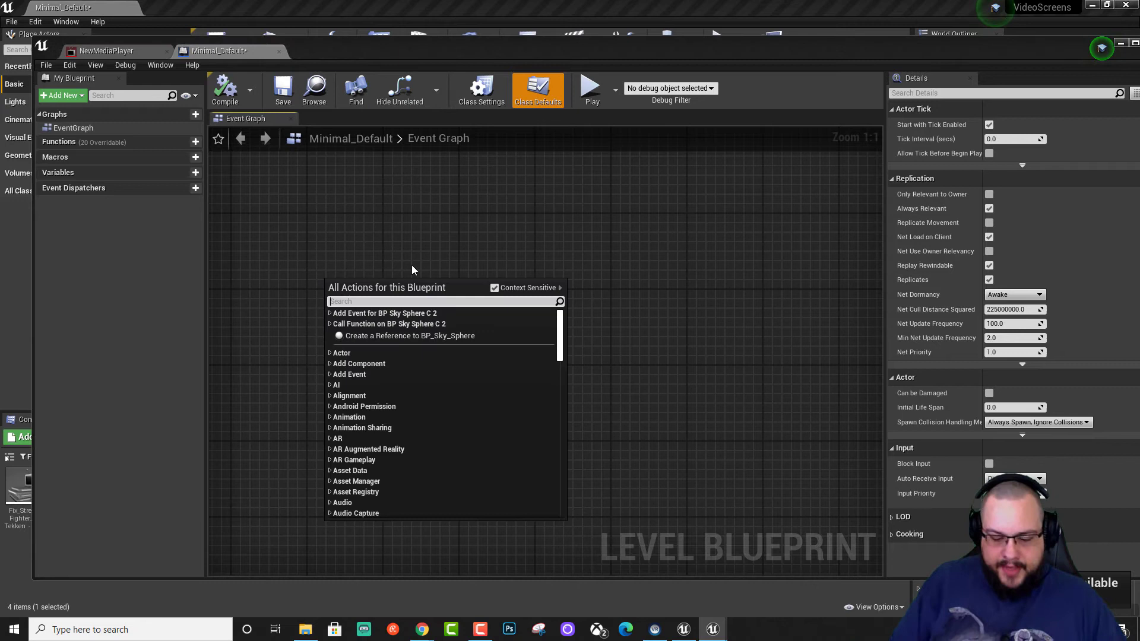
pyautogui.write('beginplay')
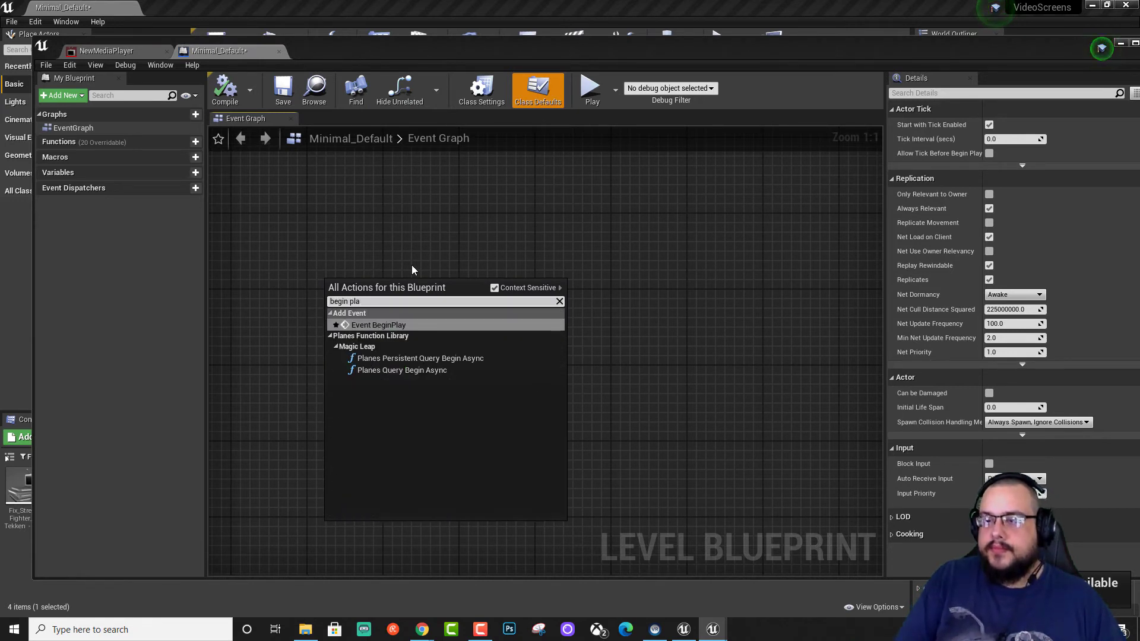
pyautogui.press('Return')
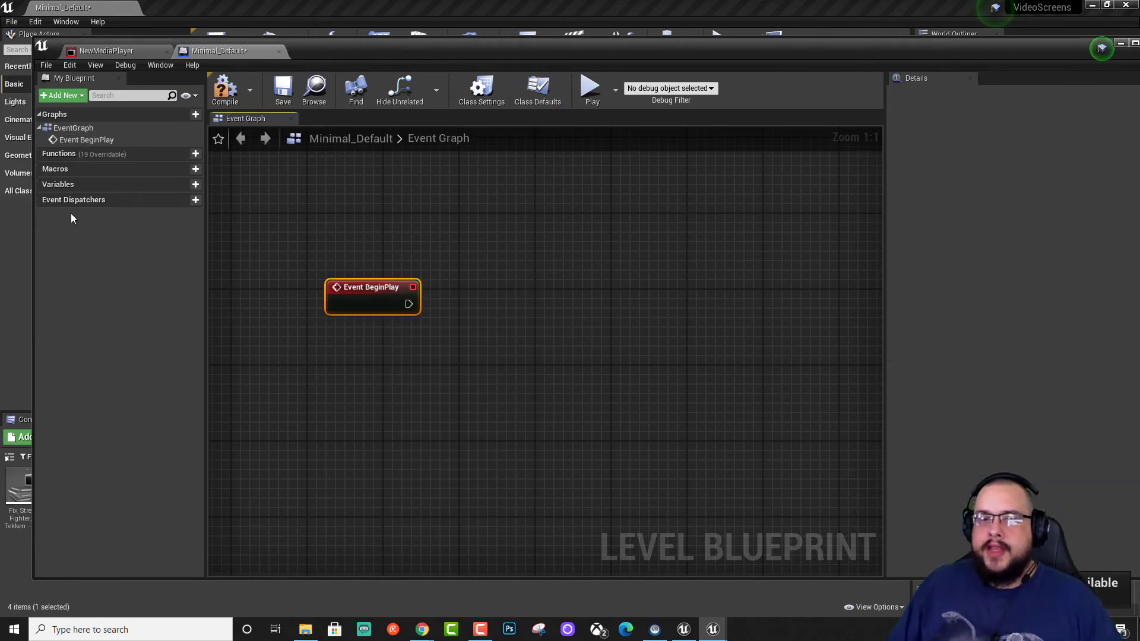
# Step: Create a MediaPlayer variable of Media Player object reference type and compile
pyautogui.click(190, 185)
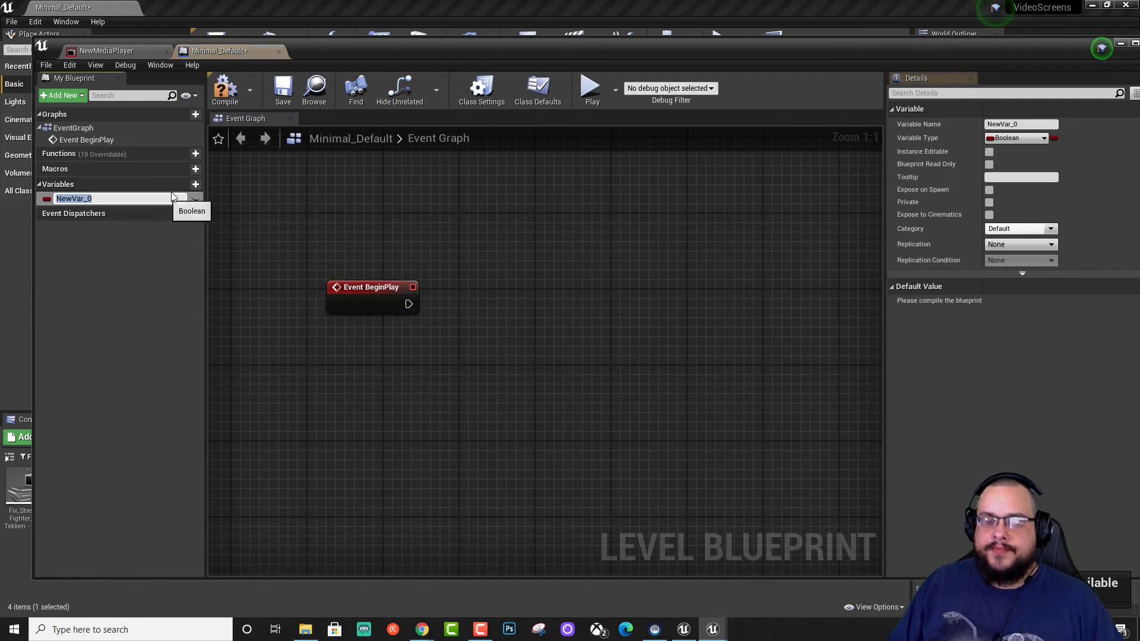
pyautogui.write('MediaPlayer')
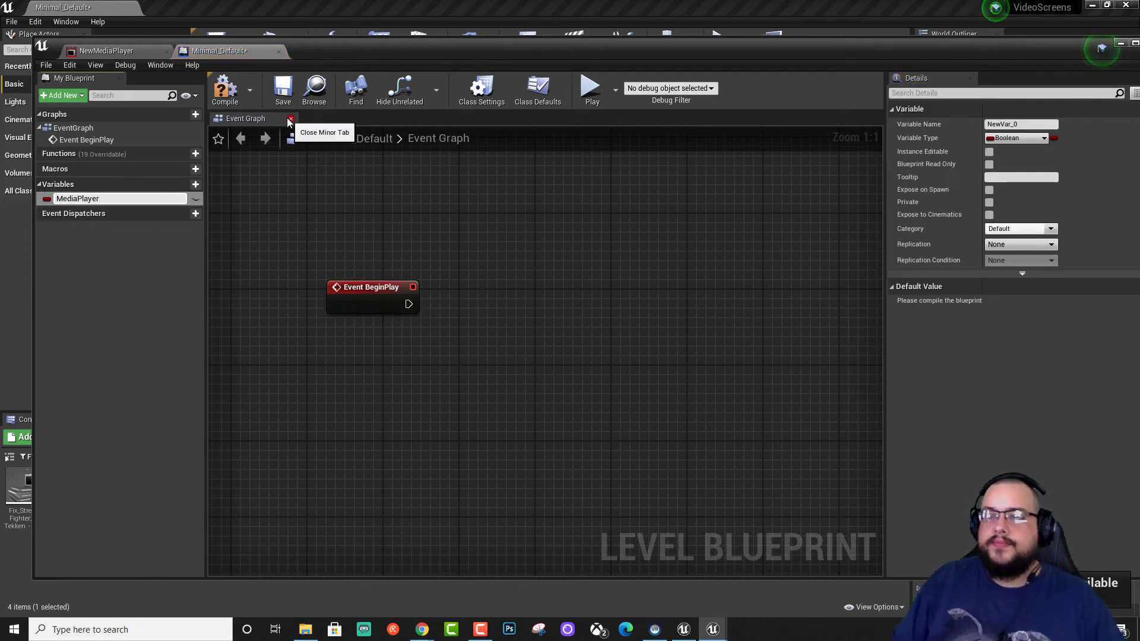
pyautogui.press('Return')
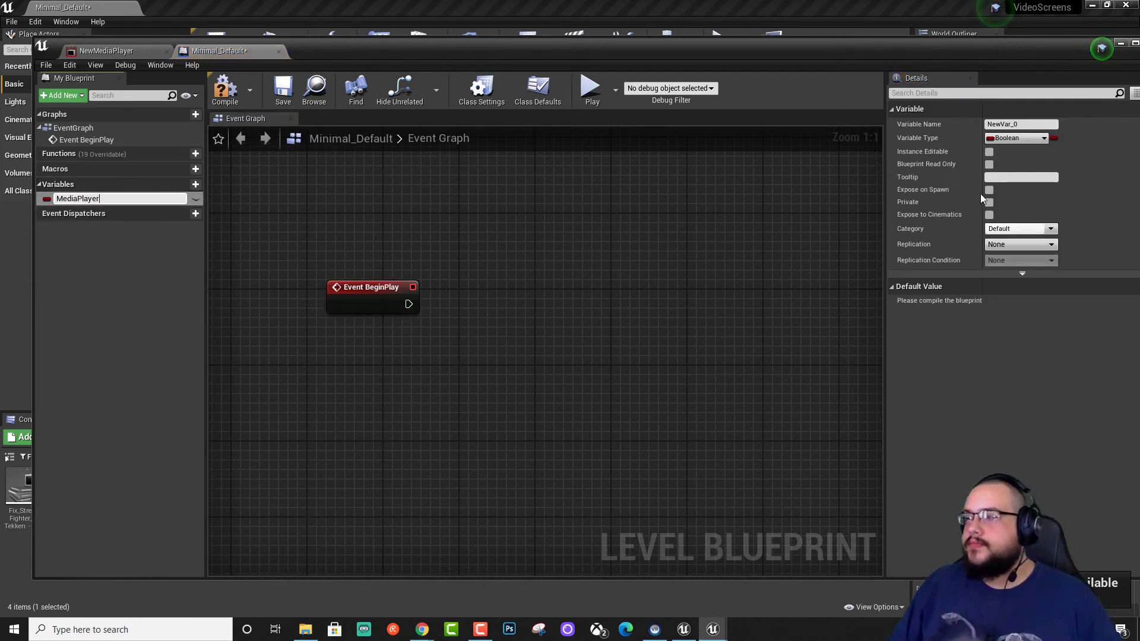
pyautogui.click(994, 141)
pyautogui.write('M')
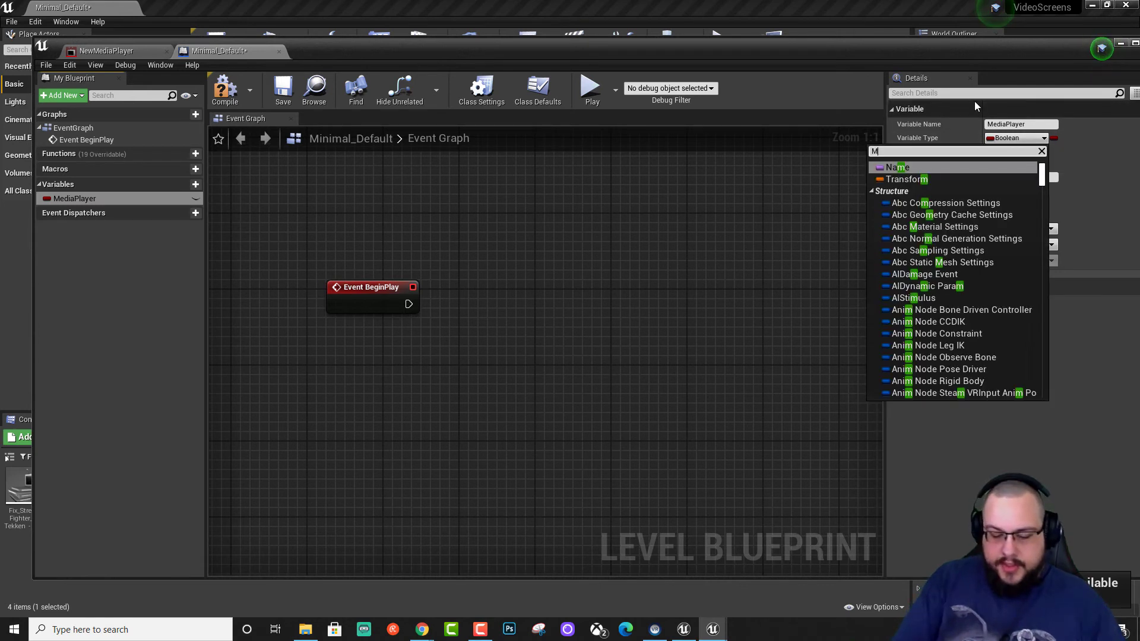
pyautogui.write('edia Player')
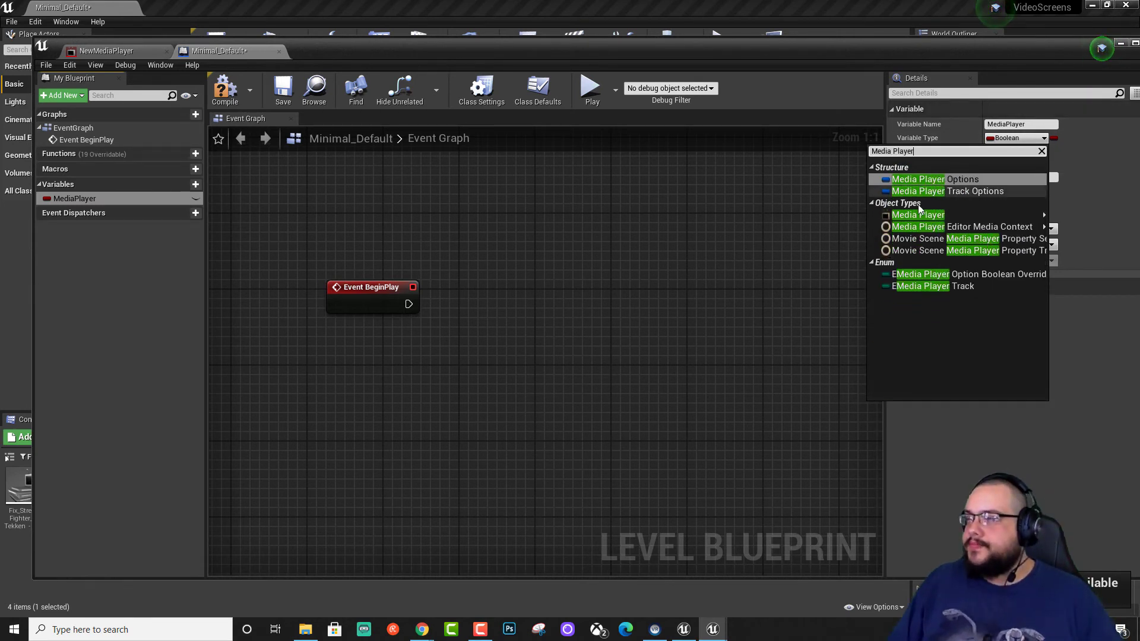
pyautogui.moveTo(939, 218)
pyautogui.click(825, 216)
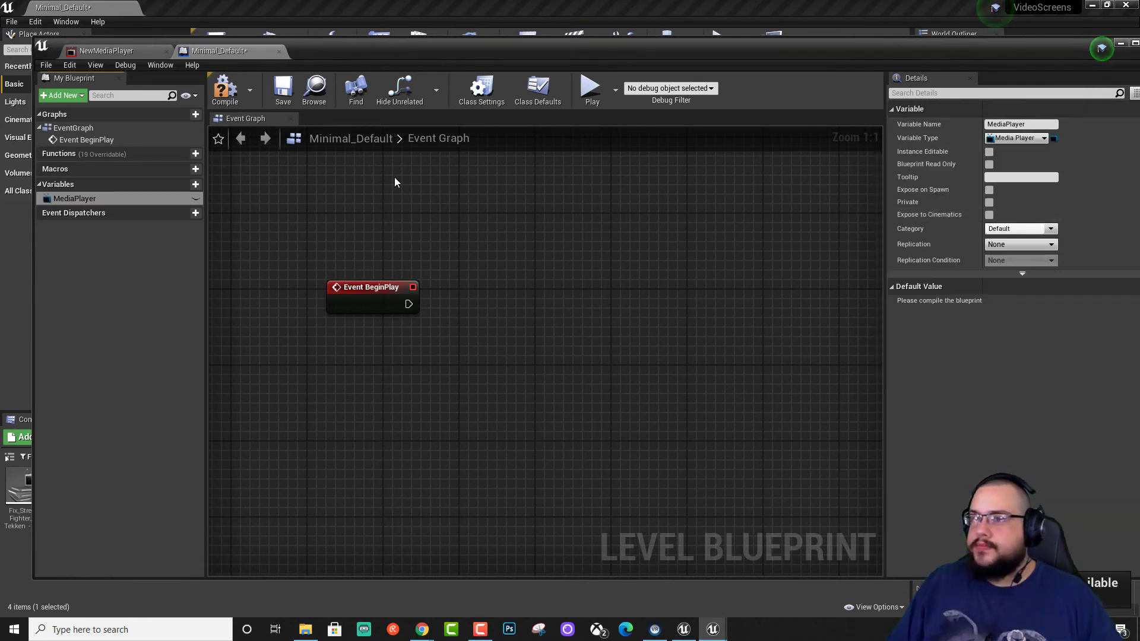
pyautogui.click(223, 97)
# Step: Set the MediaPlayer variable's default value to NewMediaPlayer and recompile
pyautogui.click(1055, 311)
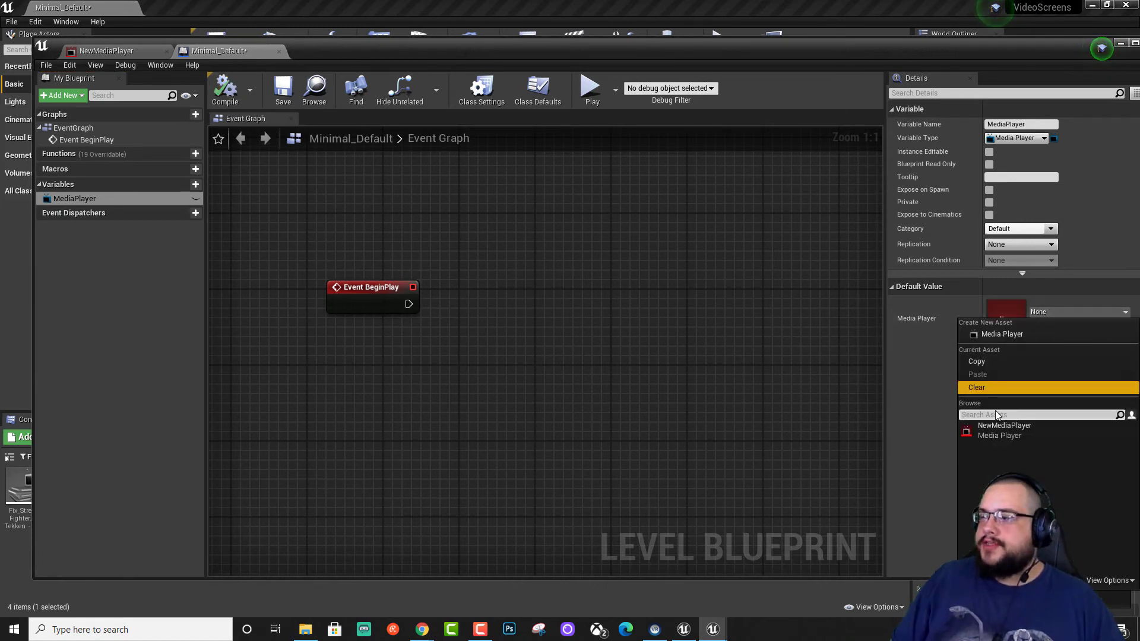
pyautogui.click(997, 435)
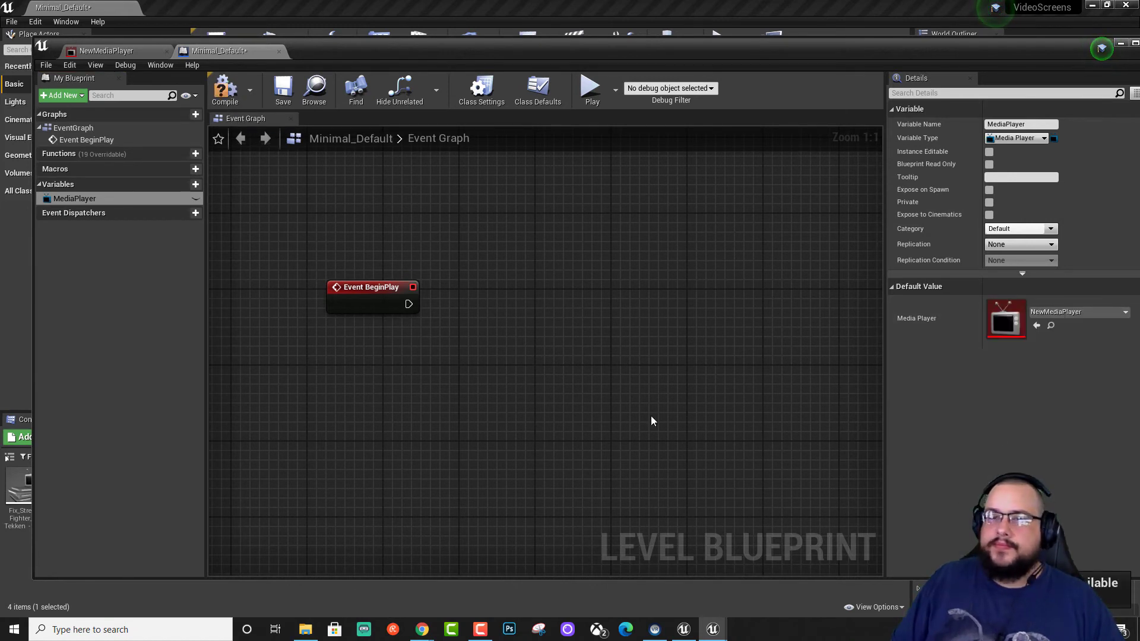
pyautogui.click(224, 91)
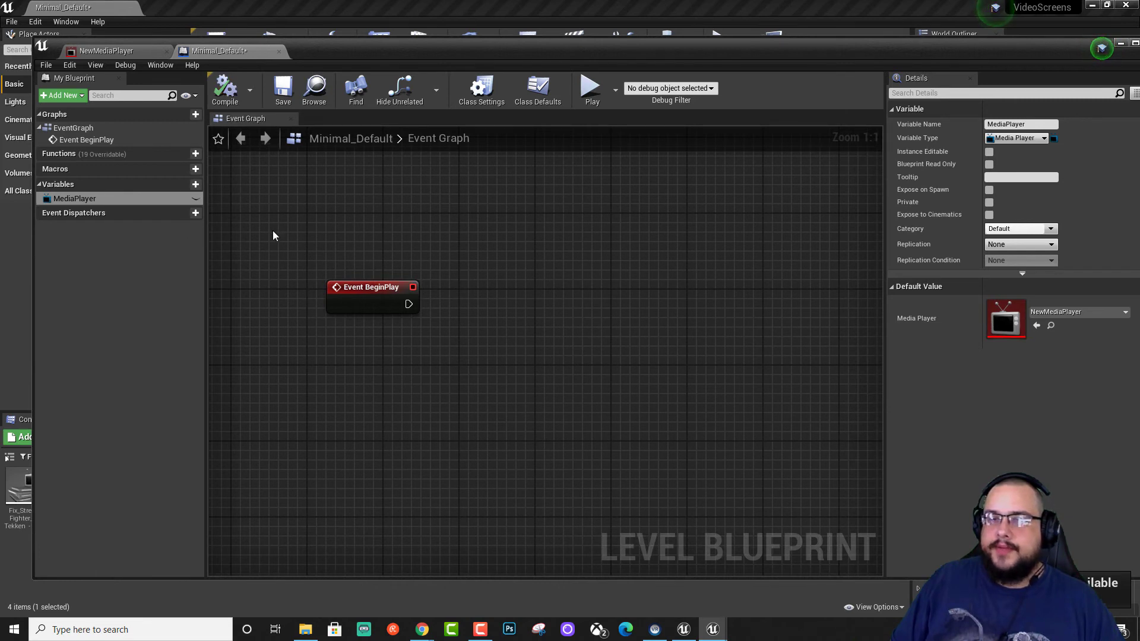
# Step: Add a MediaPlayer getter feeding an Open Source node triggered by Event BeginPlay
pyautogui.moveTo(122, 198); pyautogui.dragTo(300, 301)
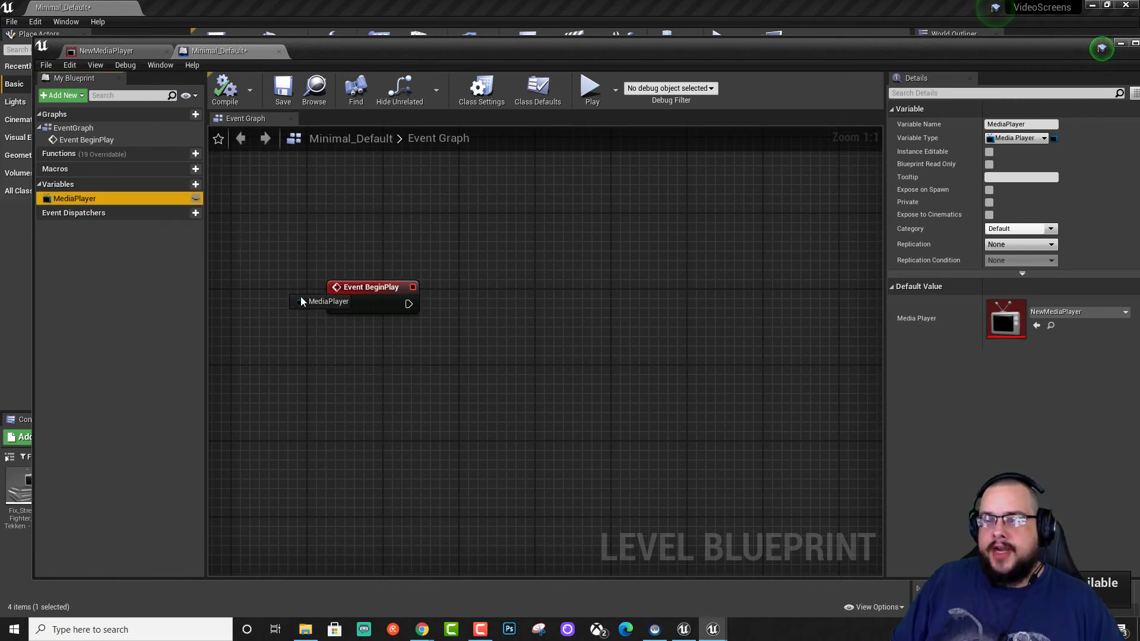
pyautogui.moveTo(360, 347); pyautogui.dragTo(360, 347)
pyautogui.click(389, 362)
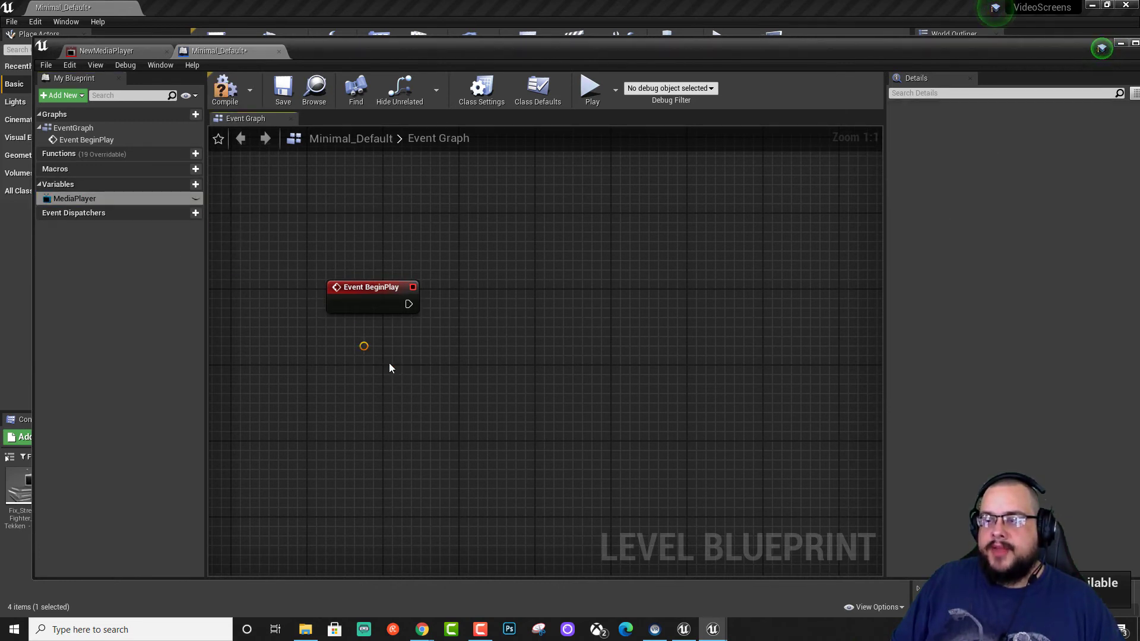
pyautogui.moveTo(429, 356); pyautogui.dragTo(497, 304)
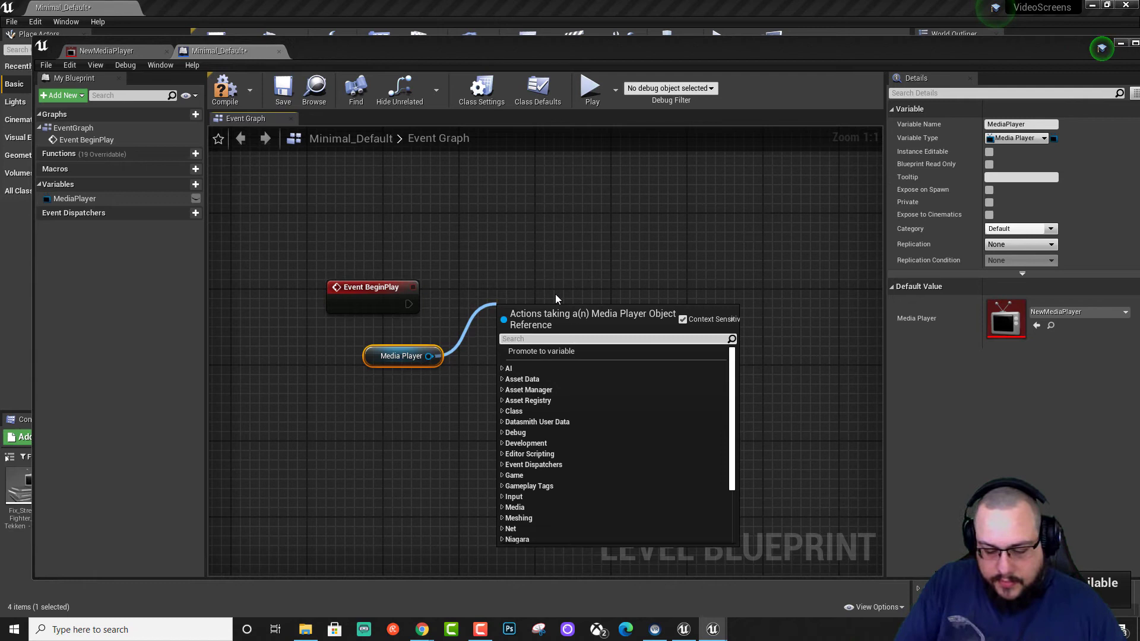
pyautogui.write('open source')
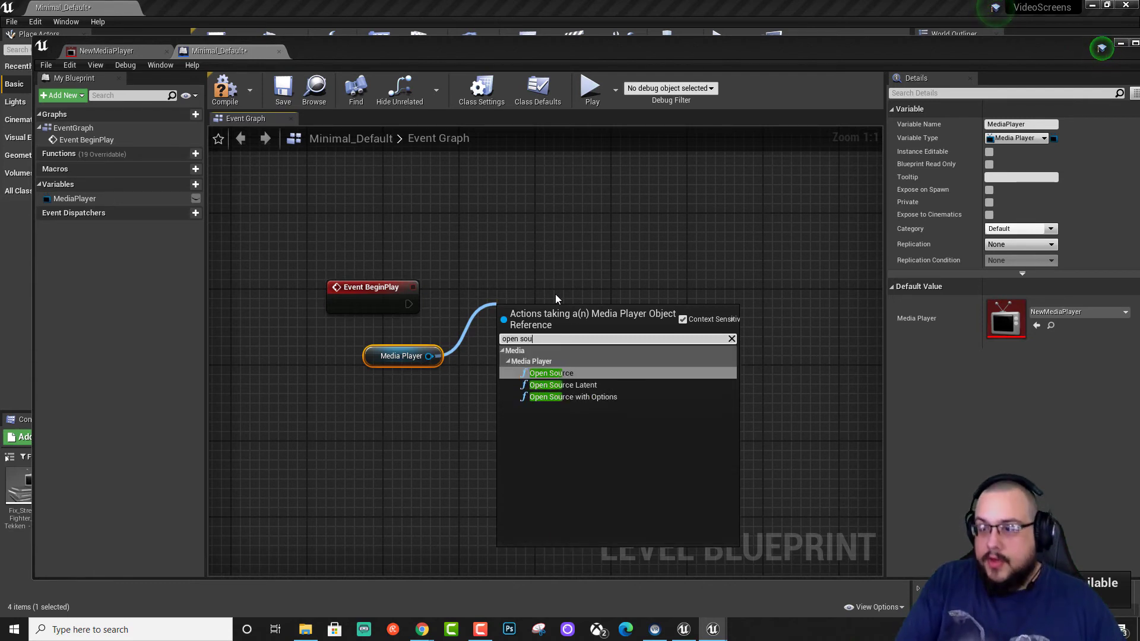
pyautogui.click(636, 375)
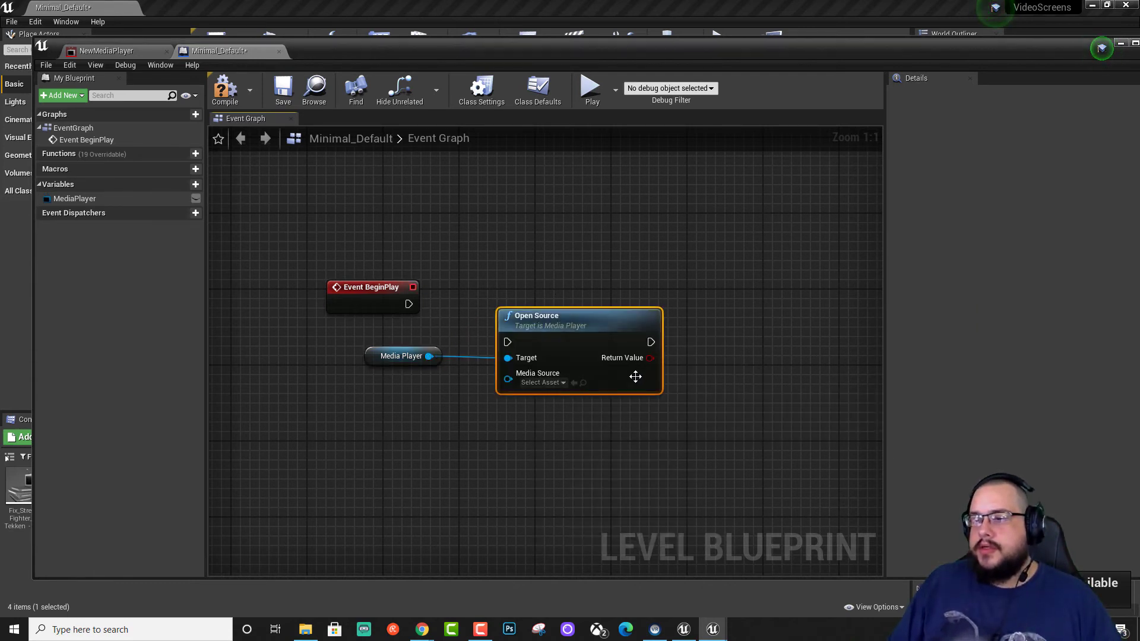
pyautogui.moveTo(559, 314); pyautogui.dragTo(590, 276)
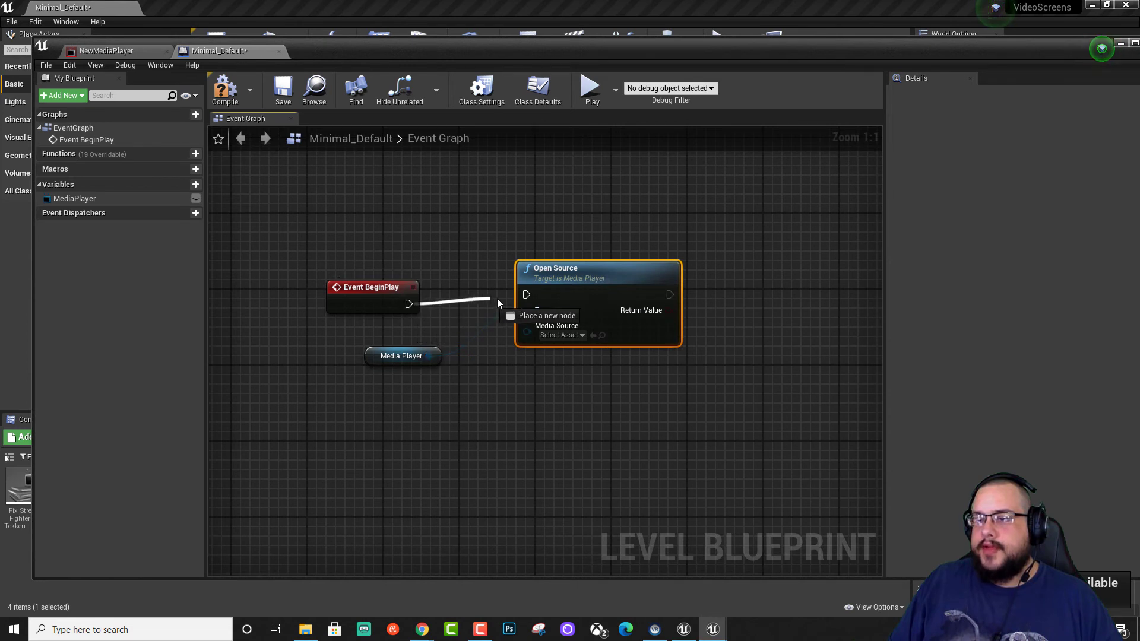
pyautogui.moveTo(529, 295); pyautogui.dragTo(529, 295)
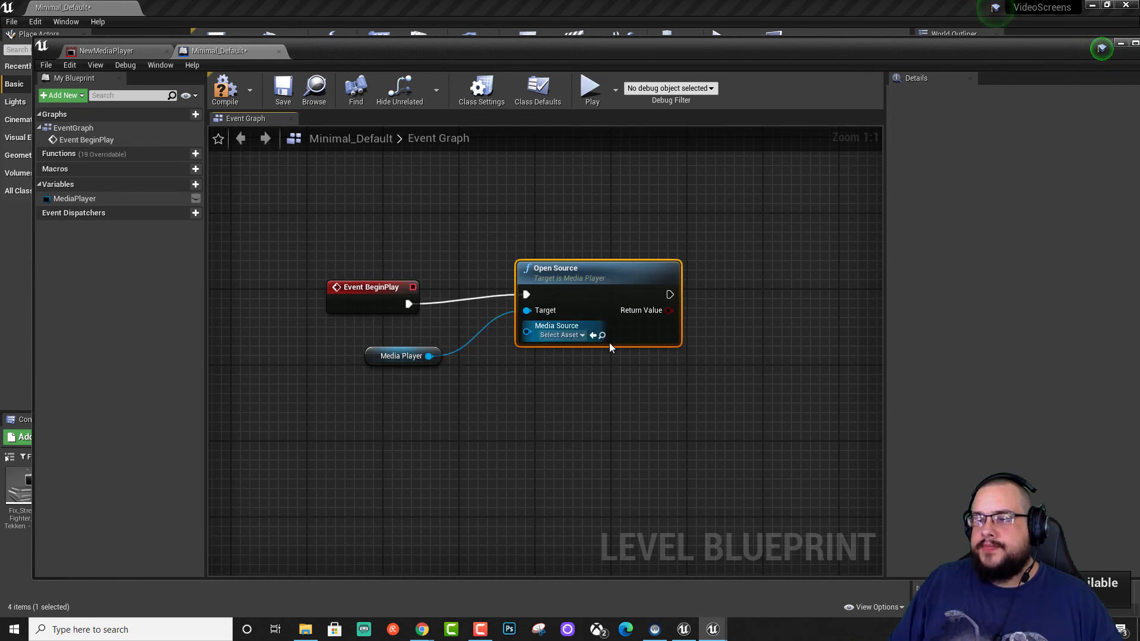
# Step: Set Open Source's Media Source to the Street Fighter x Tekken video and simulate the level
pyautogui.click(578, 336)
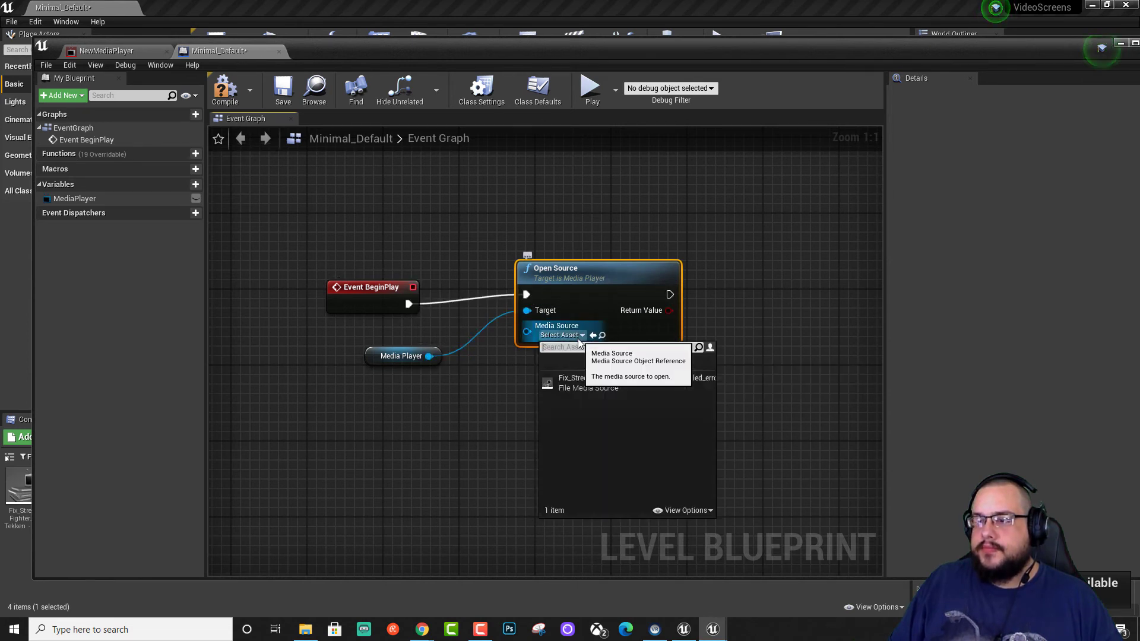
pyautogui.click(585, 379)
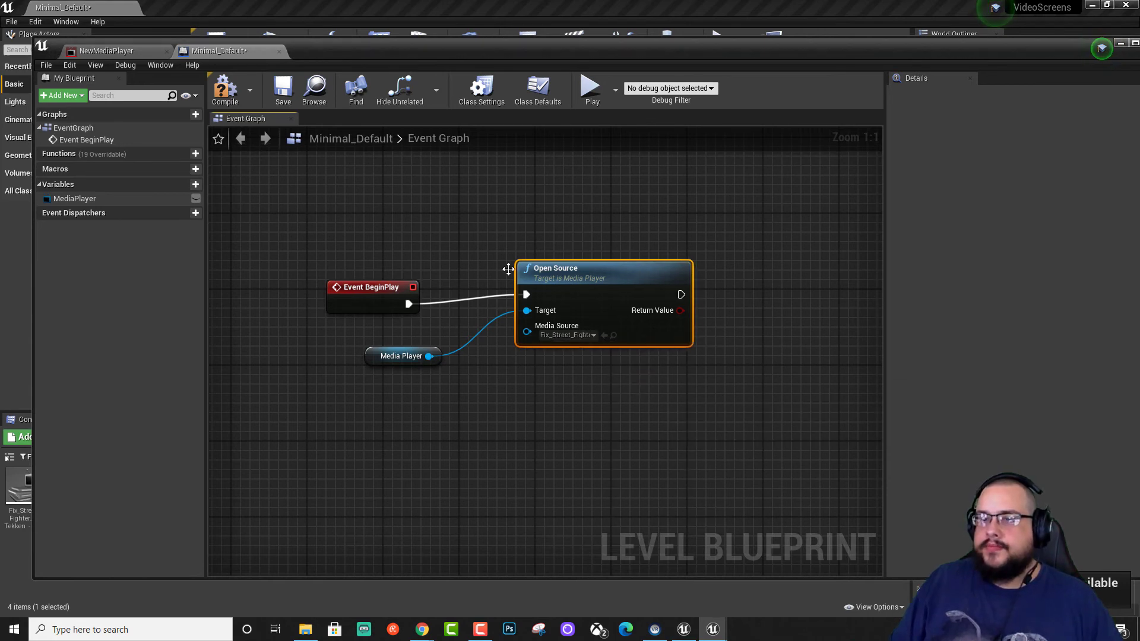
pyautogui.moveTo(403, 61); pyautogui.dragTo(398, 539)
pyautogui.click(722, 42)
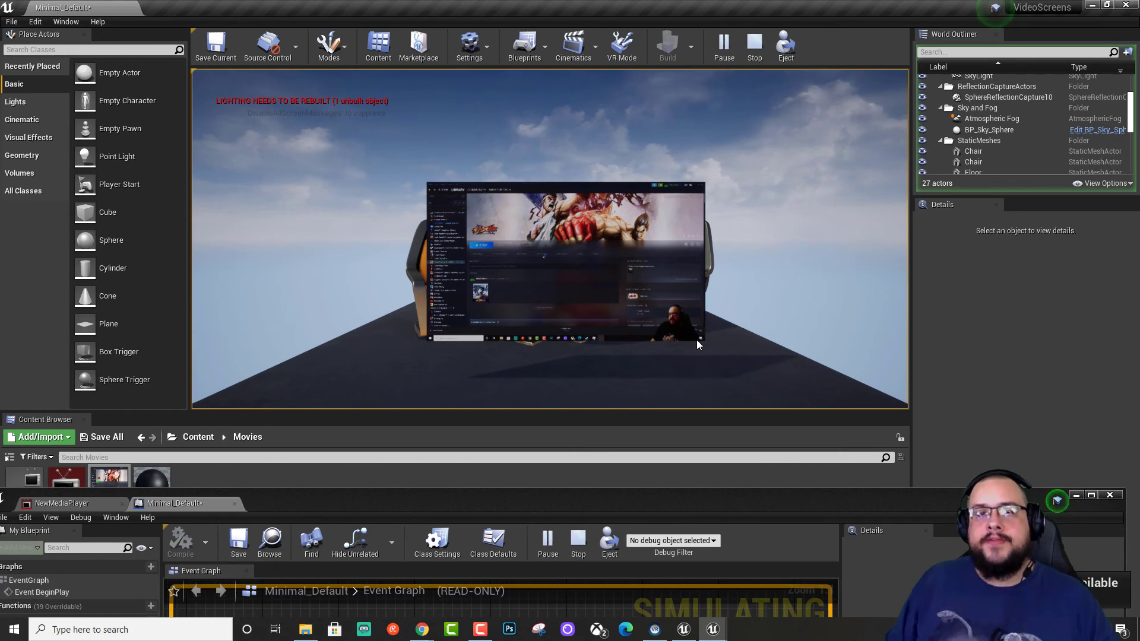
# Step: Stop the simulation and close the Level Blueprint editor
pyautogui.click(747, 54)
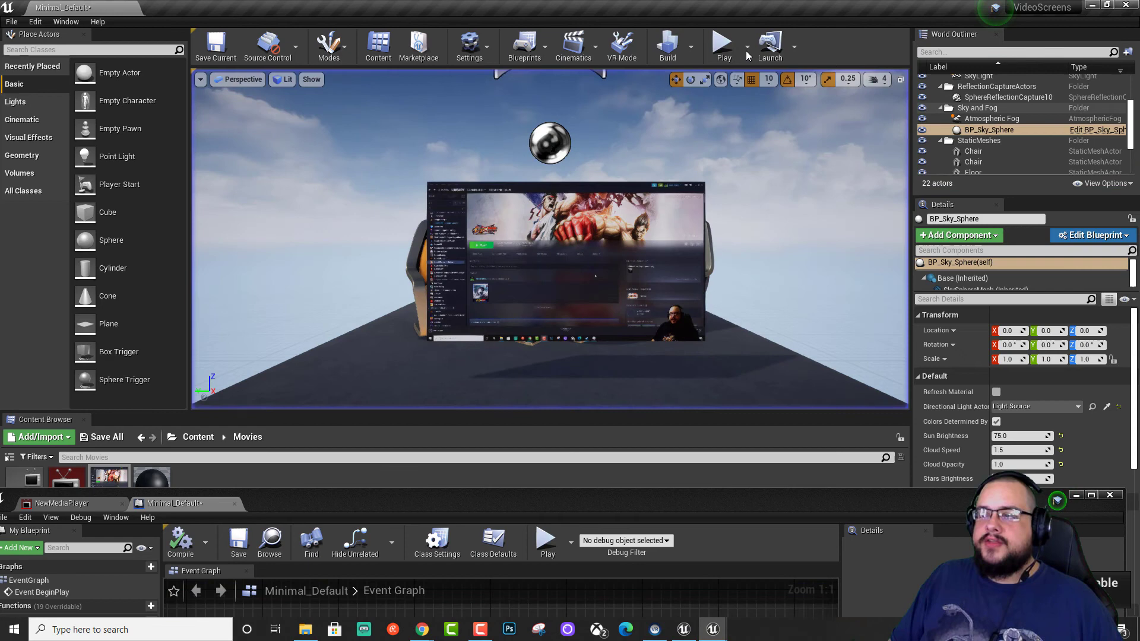
pyautogui.moveTo(877, 496); pyautogui.dragTo(784, 261)
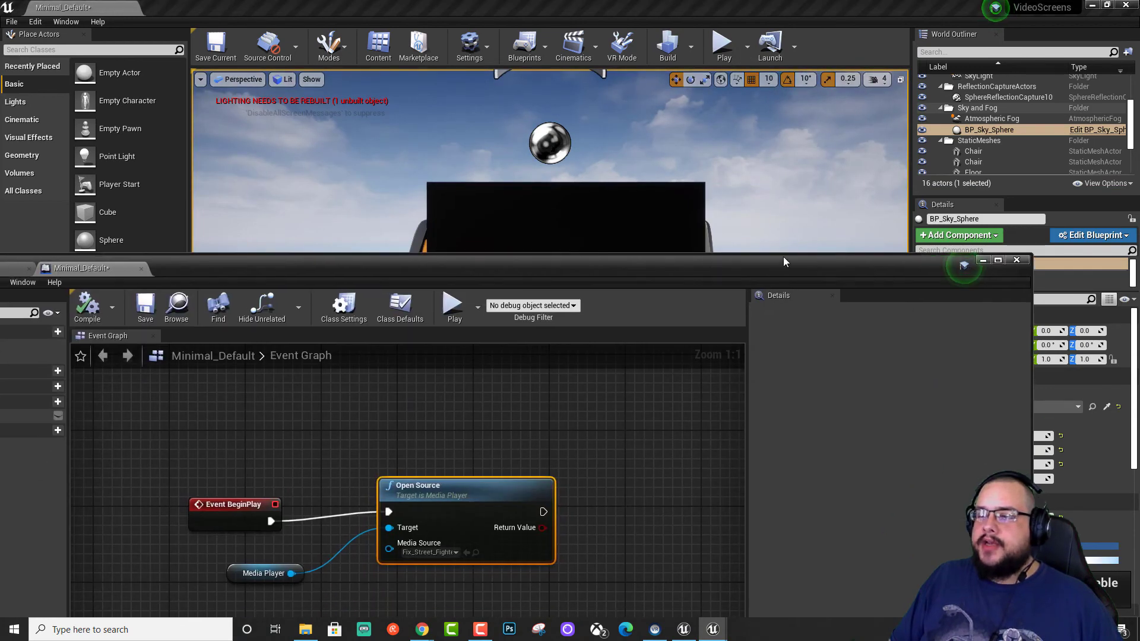
pyautogui.click(1011, 259)
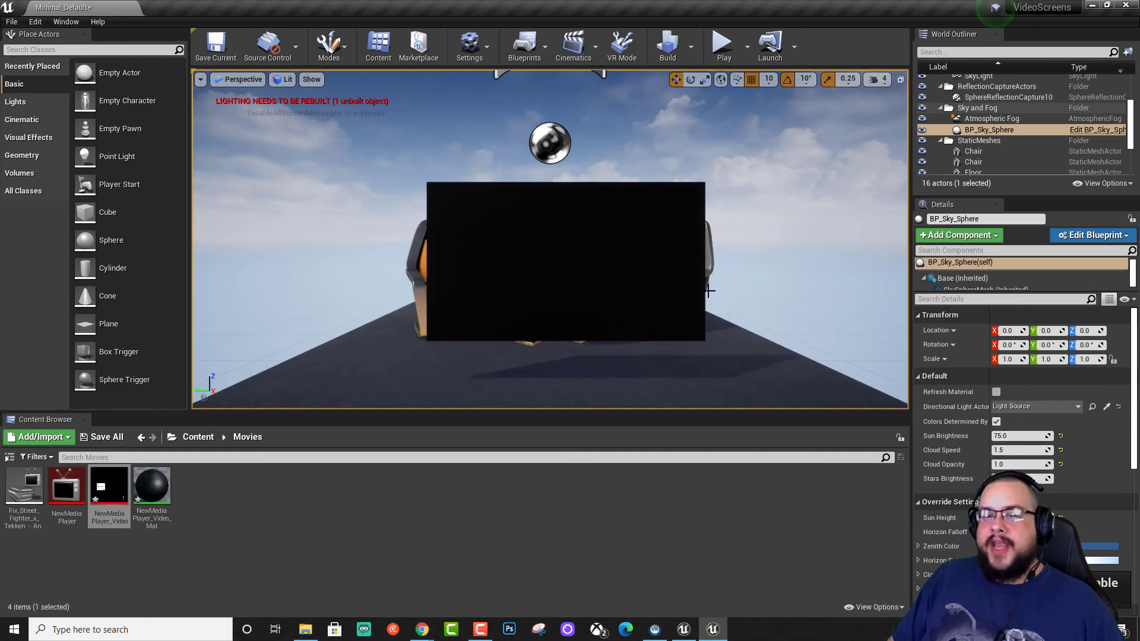